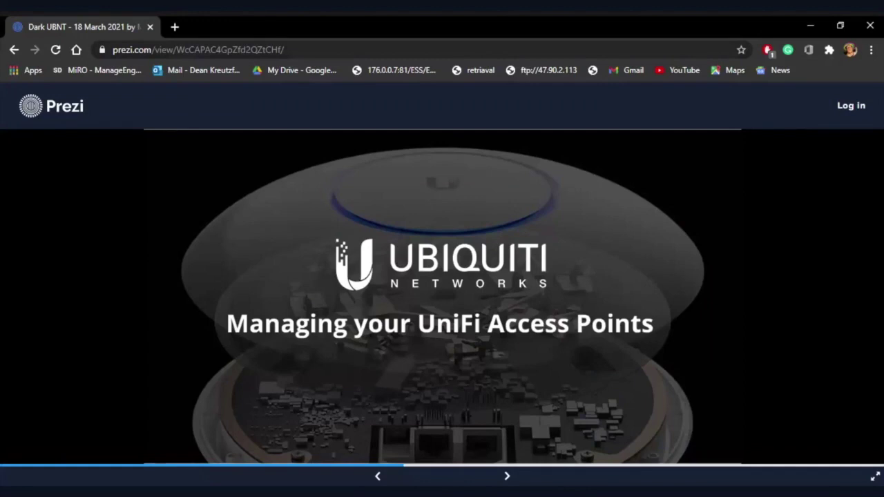
# Step: Load the UniFi demo dashboard at demo.ui.com/manage/site/default/dashboard in a new browser tab and bring it into view
pyautogui.click(175, 27)
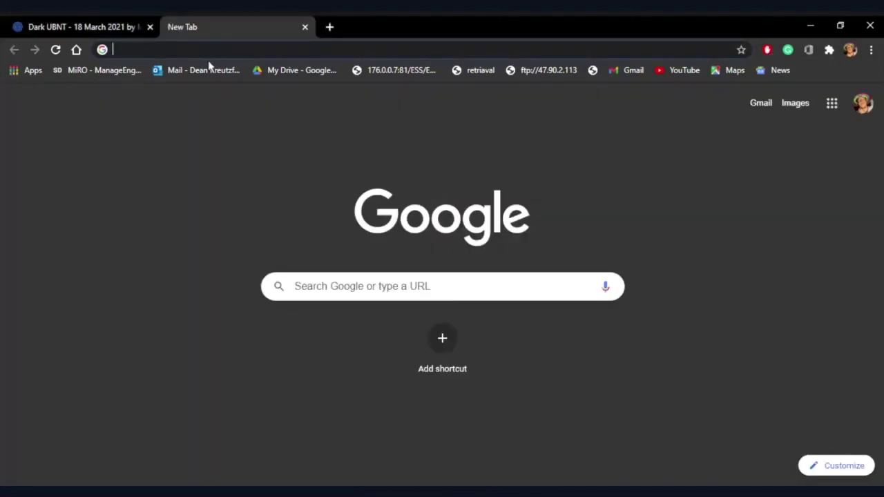
pyautogui.write('demo.ui.com/manage/site/default/dashboard')
pyautogui.press('Return')
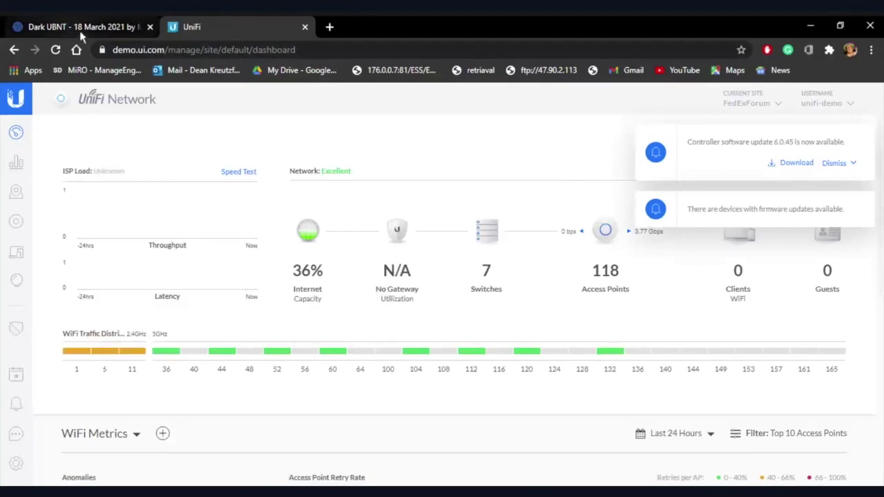
pyautogui.click(79, 31)
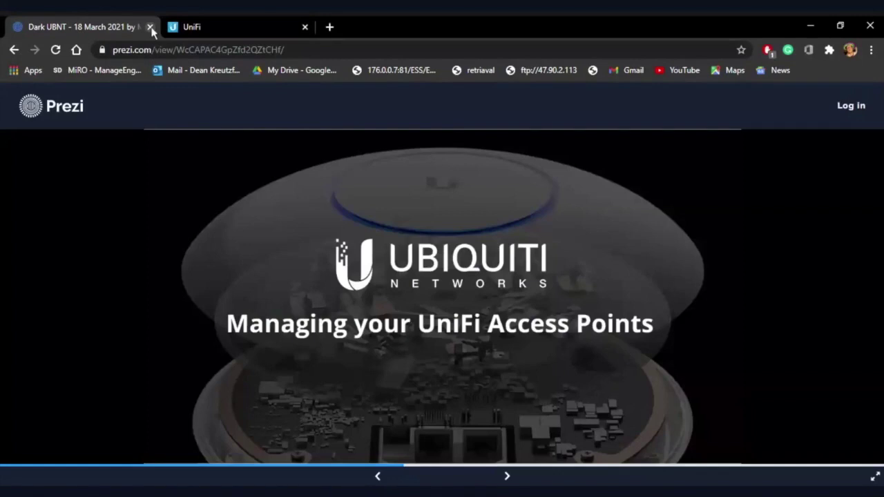
pyautogui.click(219, 26)
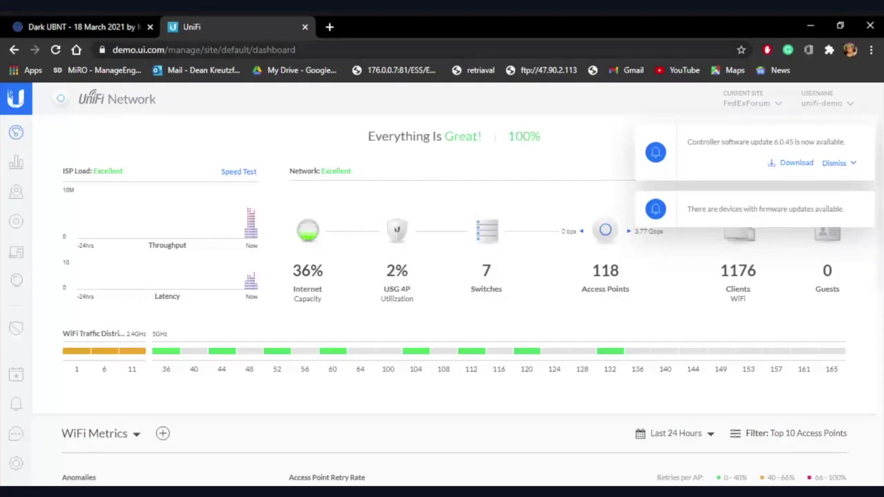
# Step: Dismiss the controller software update and device firmware update notifications on the dashboard
pyautogui.click(852, 163)
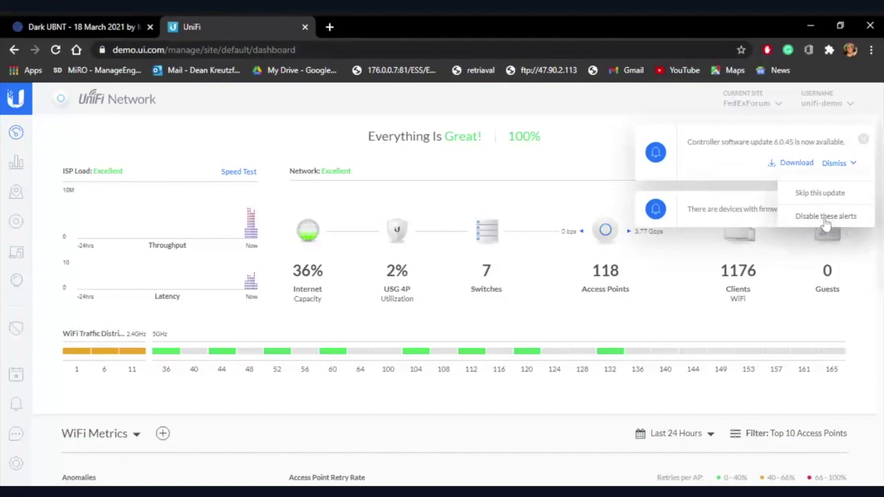
pyautogui.click(863, 139)
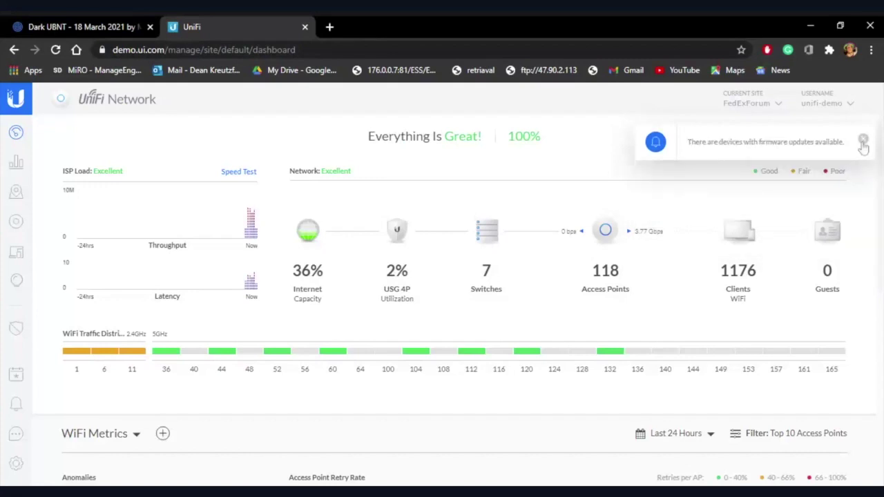
pyautogui.click(863, 141)
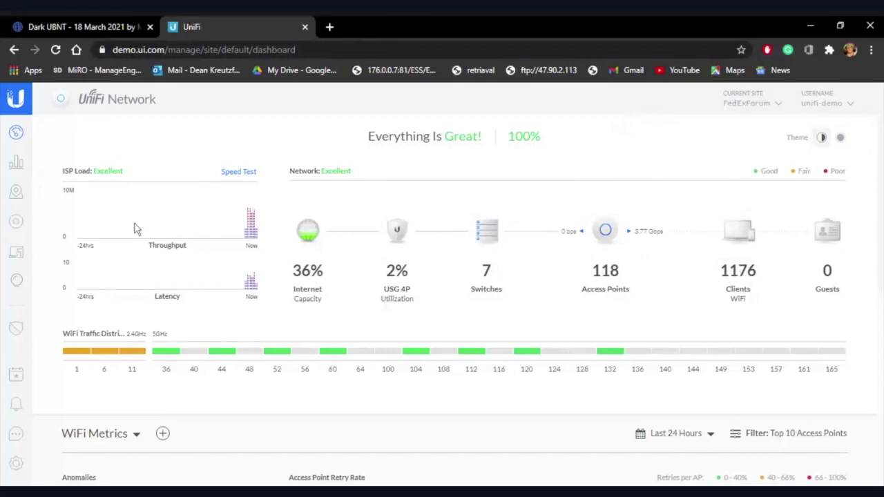
# Step: Examine the FedExForum site's device list, covering its gateway, switches and access points, and show the Gateway's details
pyautogui.scroll(-2, 361, 259)
pyautogui.scroll(2, 362, 259)
pyautogui.click(13, 222)
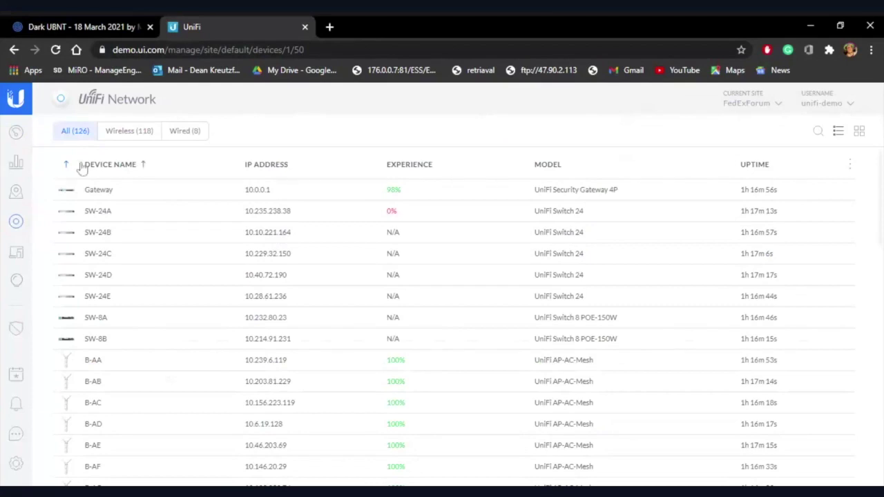
pyautogui.moveTo(699, 192)
pyautogui.scroll(-2, 387, 167)
pyautogui.scroll(-5, 384, 204)
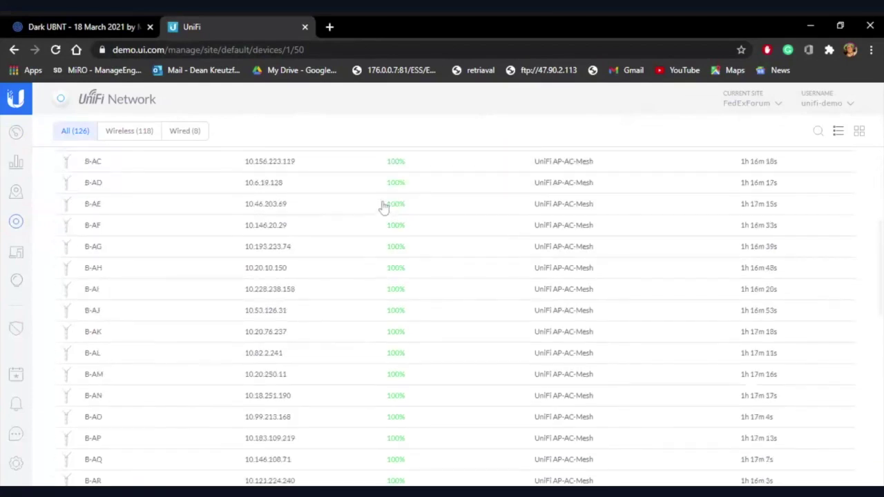
pyautogui.scroll(3, 375, 215)
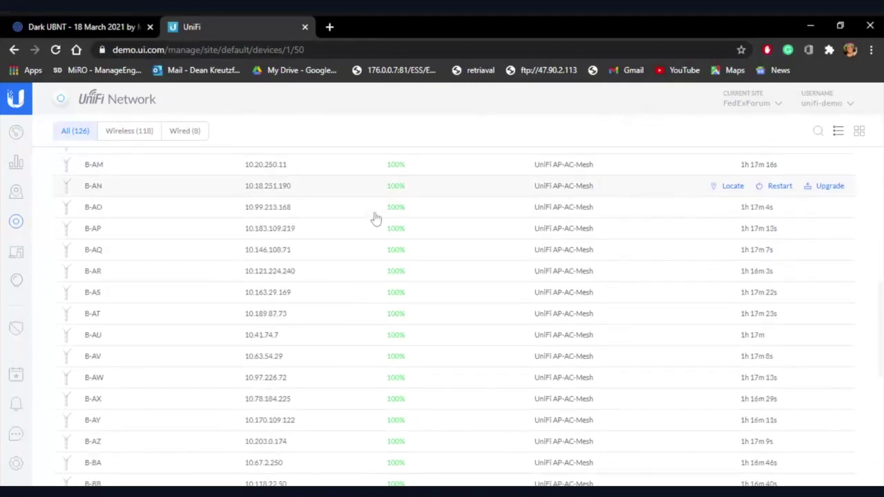
pyautogui.scroll(5, 375, 225)
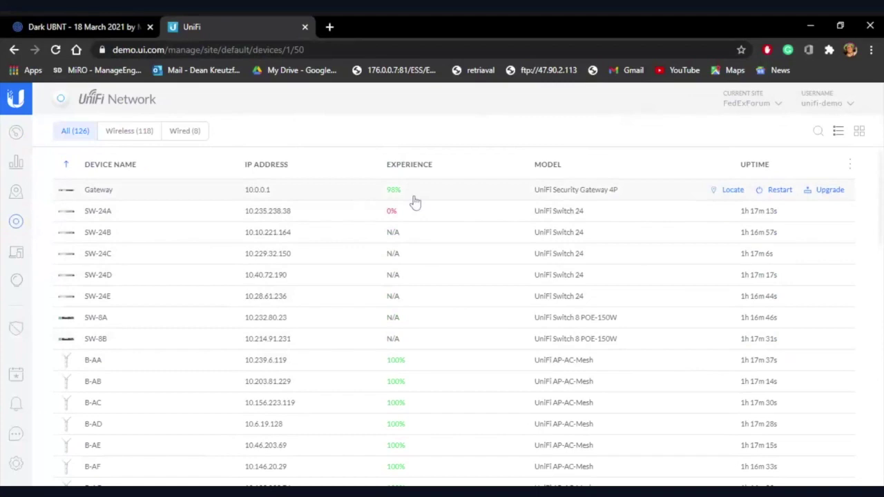
pyautogui.scroll(-2, 128, 282)
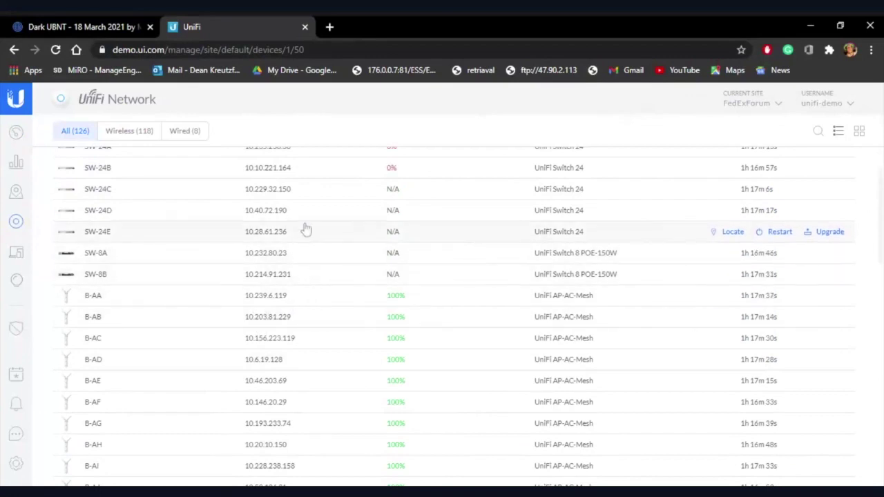
pyautogui.scroll(2, 312, 238)
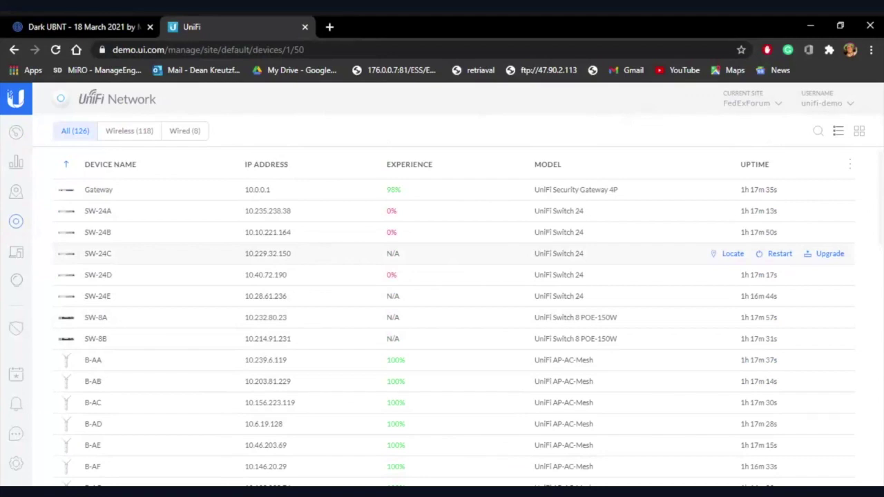
pyautogui.click(470, 192)
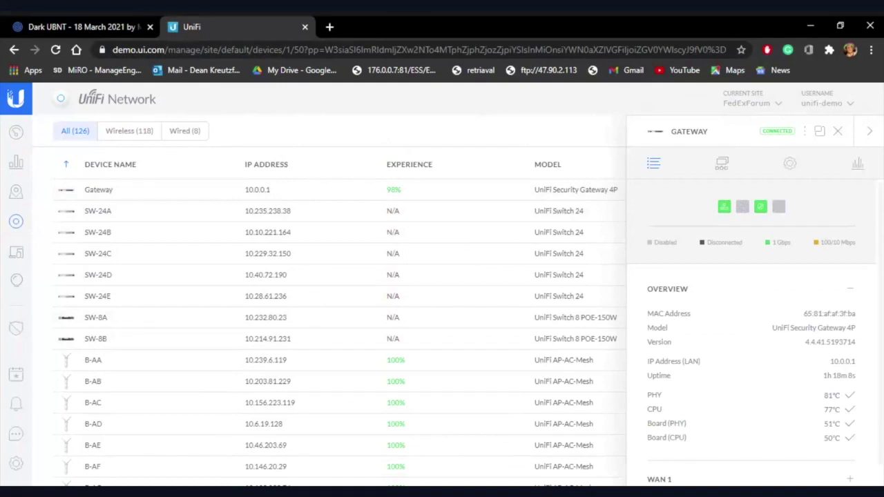
# Step: Switch to the Office site and review its site configuration, LED and services settings
pyautogui.click(741, 102)
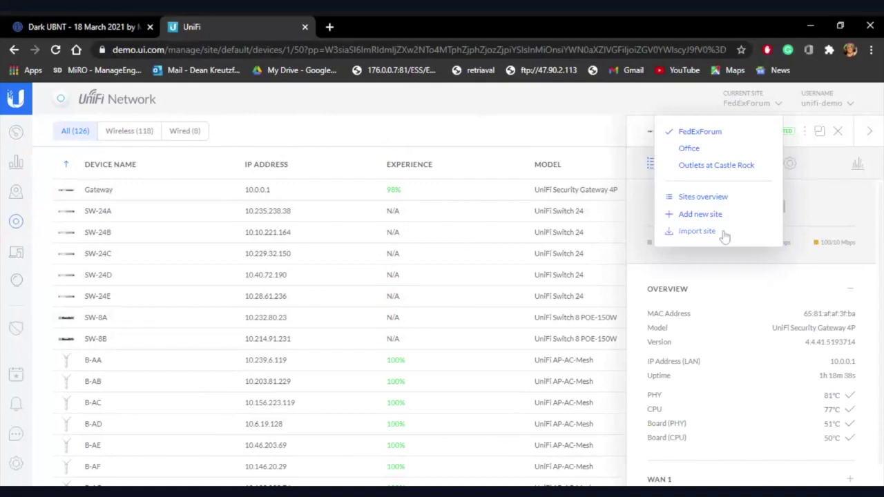
pyautogui.click(688, 150)
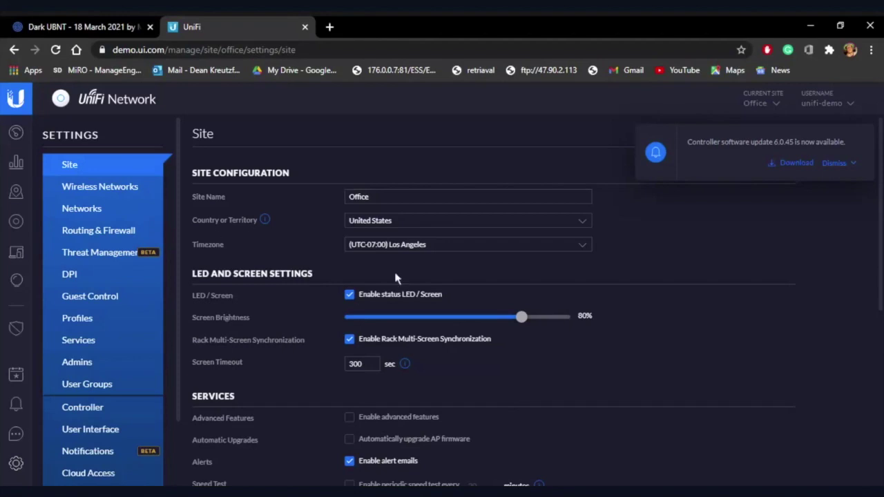
pyautogui.scroll(-3, 396, 278)
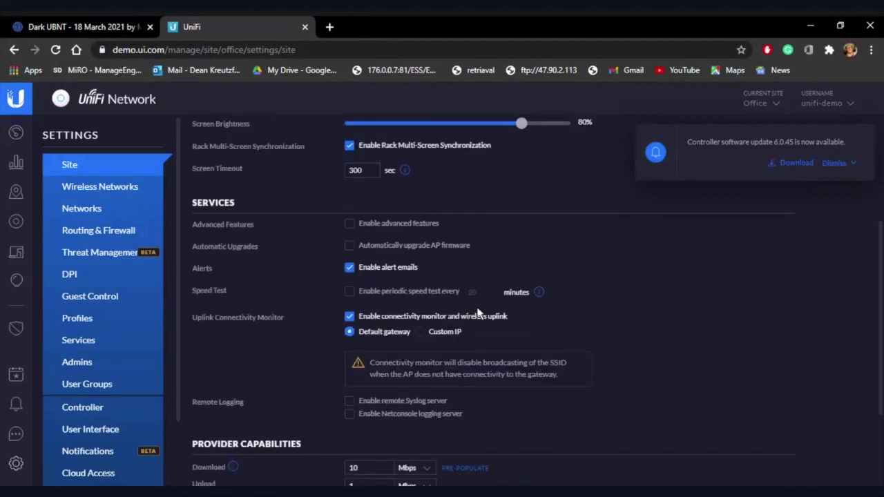
pyautogui.scroll(-2, 530, 264)
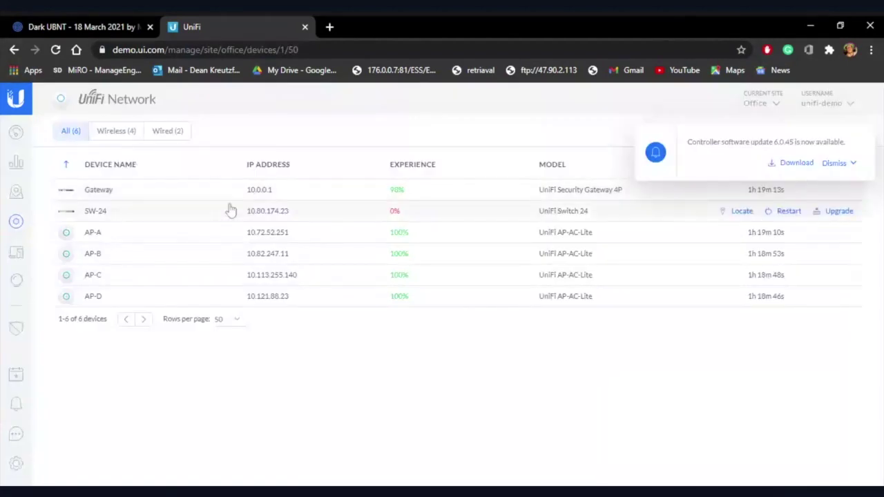
# Step: Dismiss the controller update notification and review the configuration sections of access point AP-A, then collapse its details
pyautogui.moveTo(847, 151)
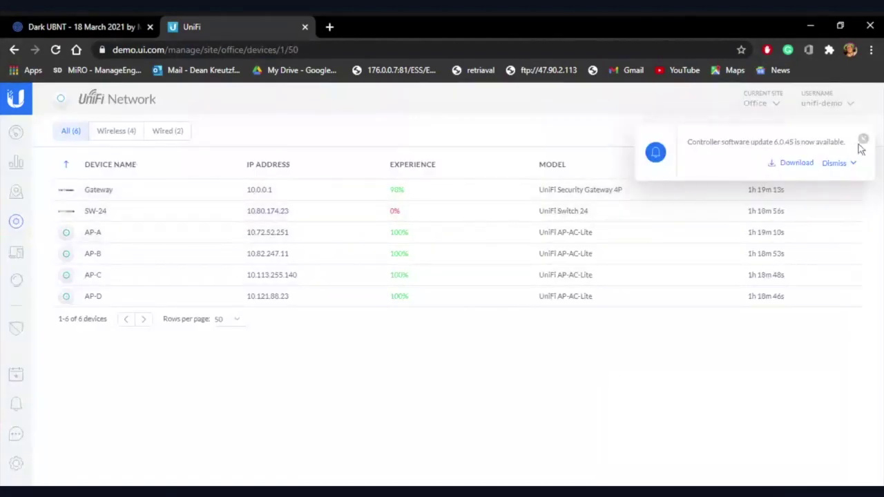
pyautogui.click(863, 140)
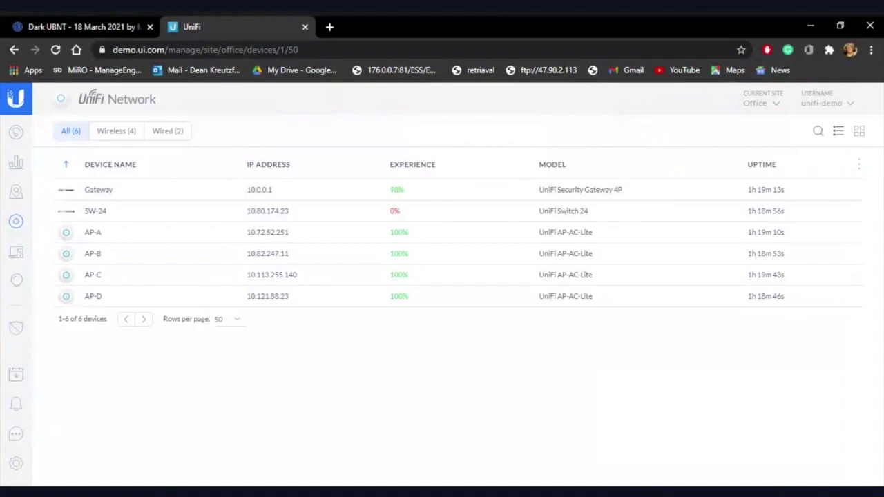
pyautogui.click(274, 237)
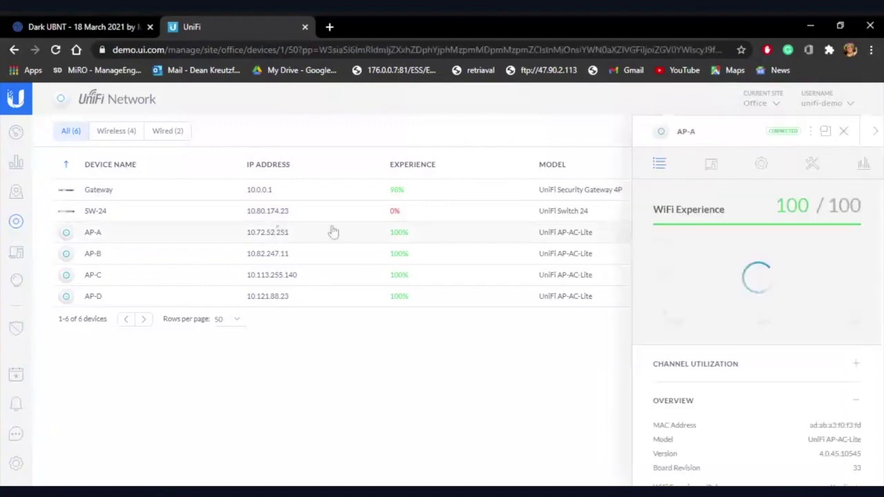
pyautogui.click(762, 170)
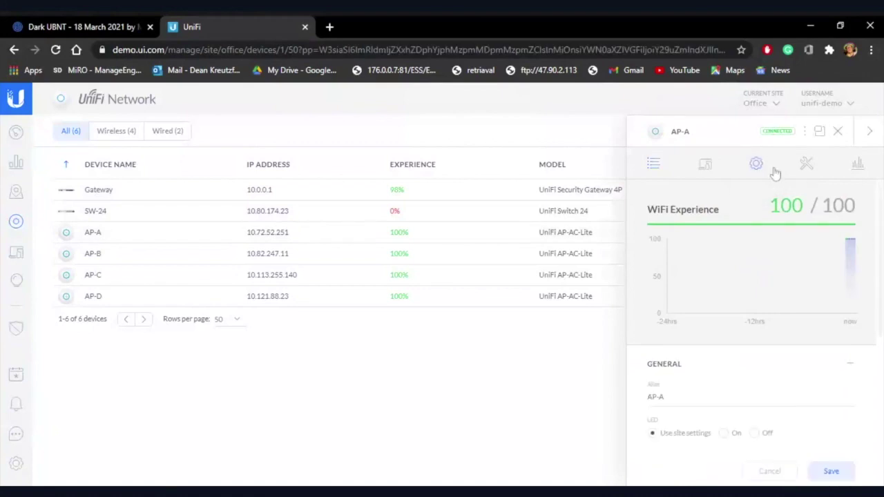
pyautogui.scroll(-3, 803, 242)
pyautogui.scroll(-3, 804, 245)
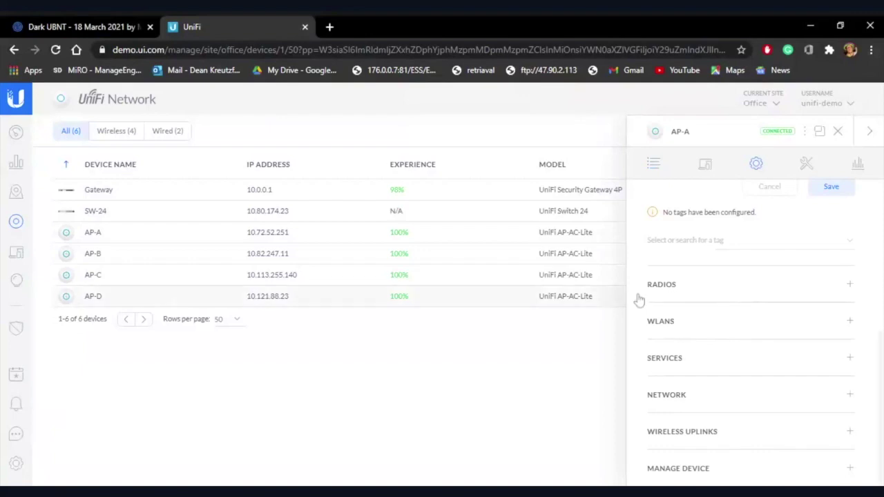
pyautogui.click(869, 133)
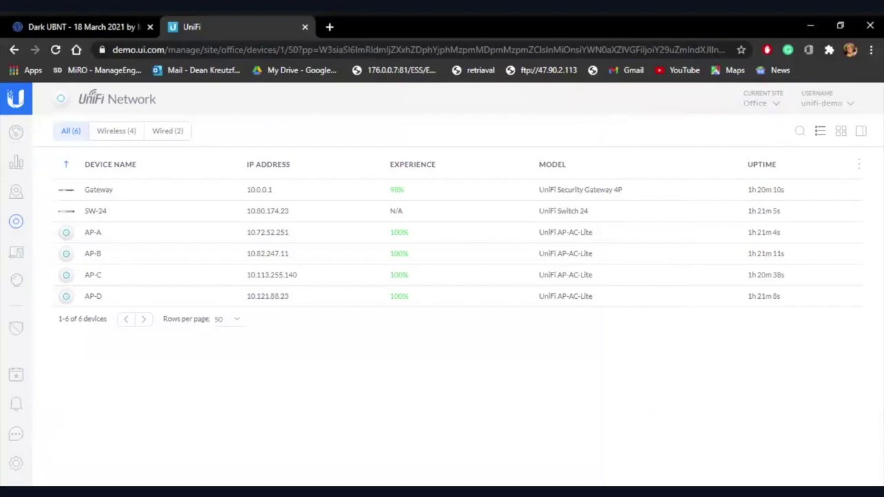
# Step: Display the RADIUS profiles in the Office site's settings
pyautogui.click(759, 103)
pyautogui.click(66, 423)
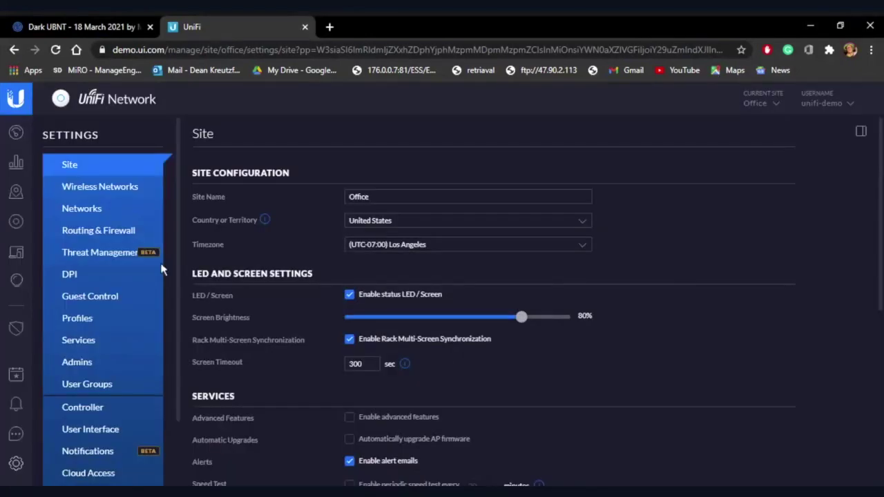
pyautogui.click(130, 326)
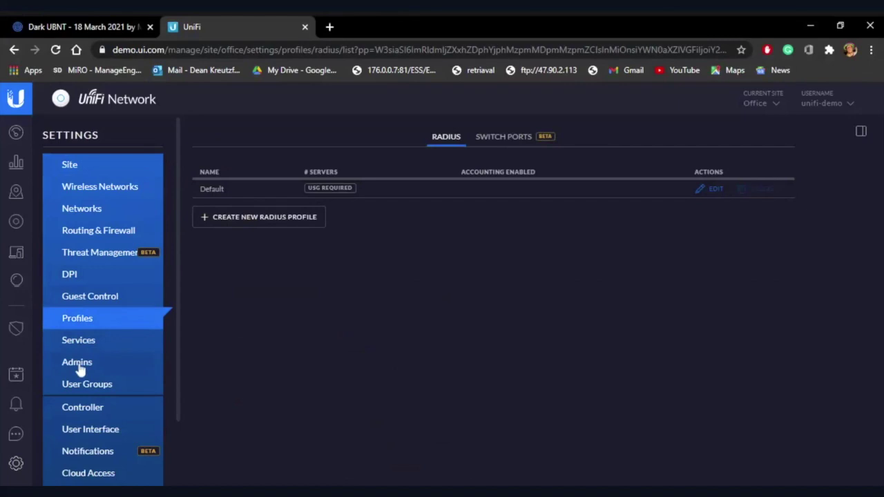
# Step: Enable the guest portal in the Guest Control settings to show its options
pyautogui.scroll(-1, 80, 371)
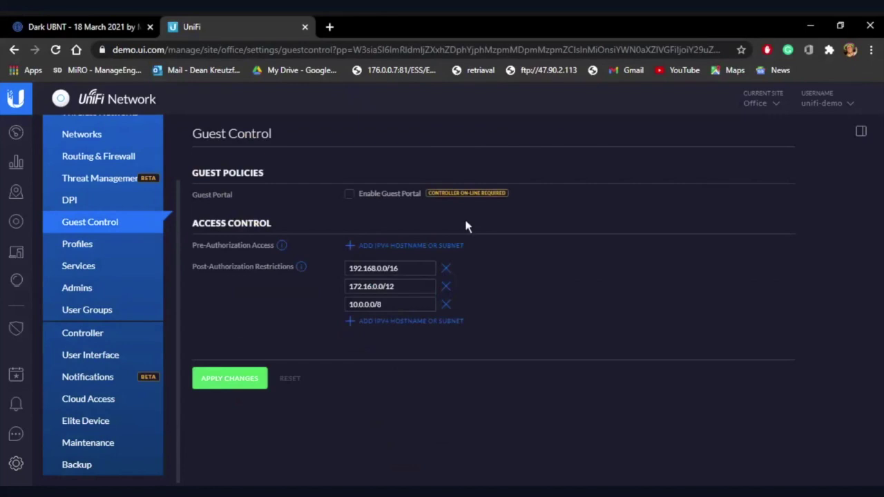
pyautogui.click(349, 195)
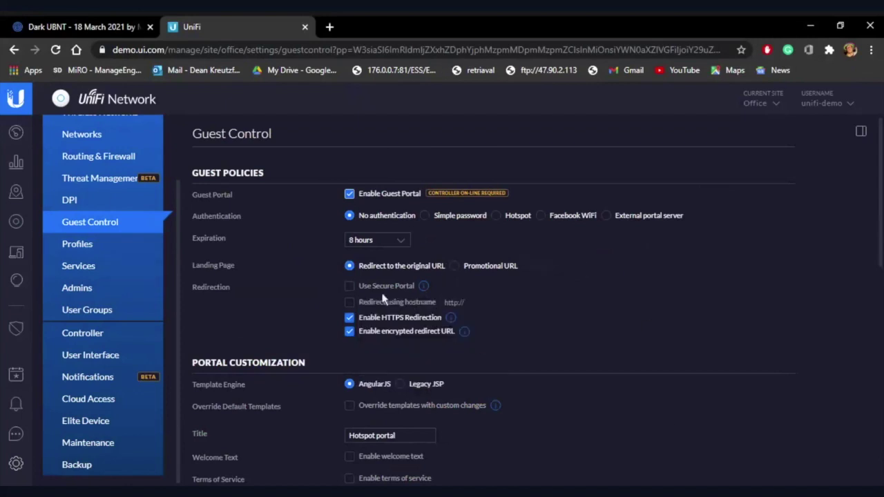
# Step: Review the wireless network pickle-5b61's settings, including its advanced options, and leave without saving
pyautogui.moveTo(467, 192)
pyautogui.scroll(1, 92, 160)
pyautogui.scroll(1, 92, 161)
pyautogui.click(124, 192)
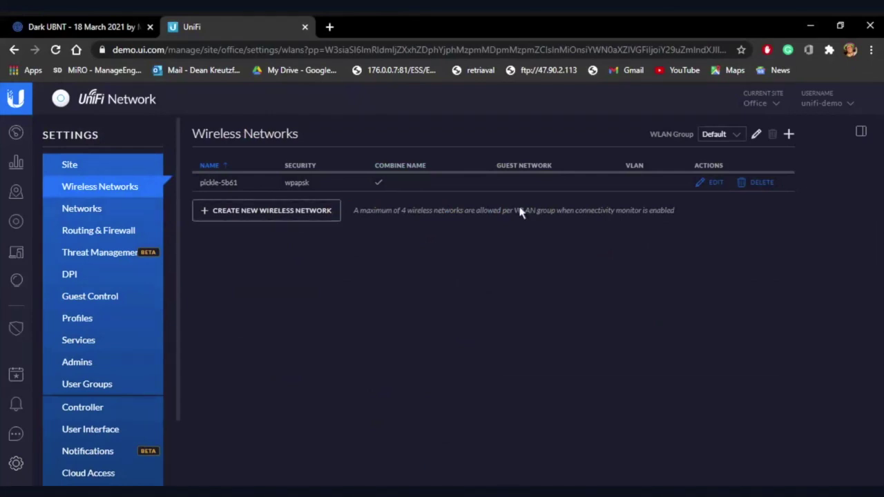
pyautogui.click(713, 183)
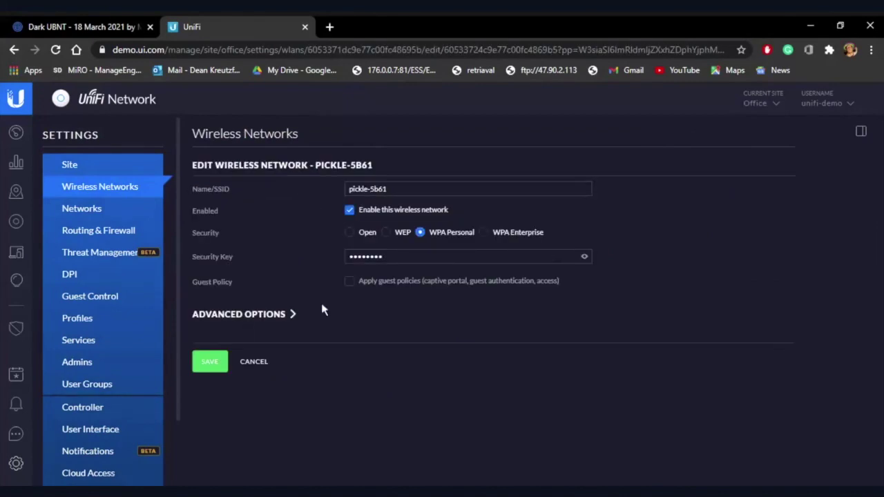
pyautogui.click(285, 315)
pyautogui.scroll(-1, 491, 306)
pyautogui.scroll(1, 598, 306)
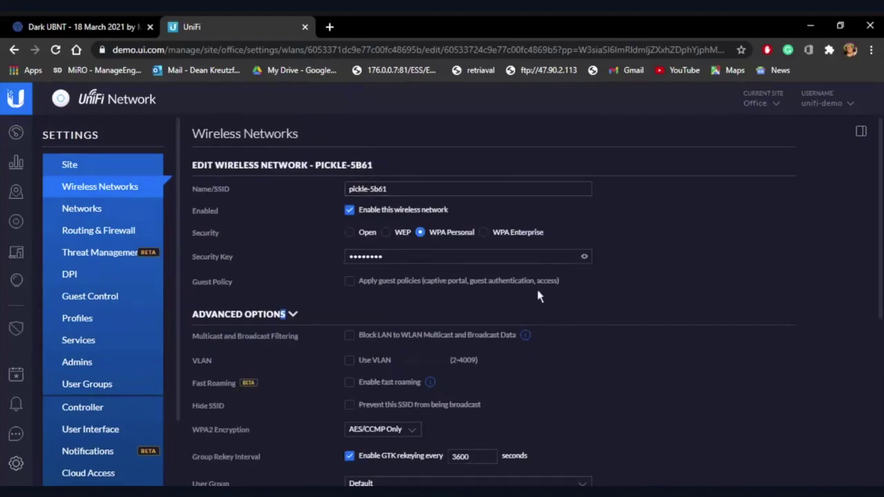
pyautogui.scroll(-2, 249, 209)
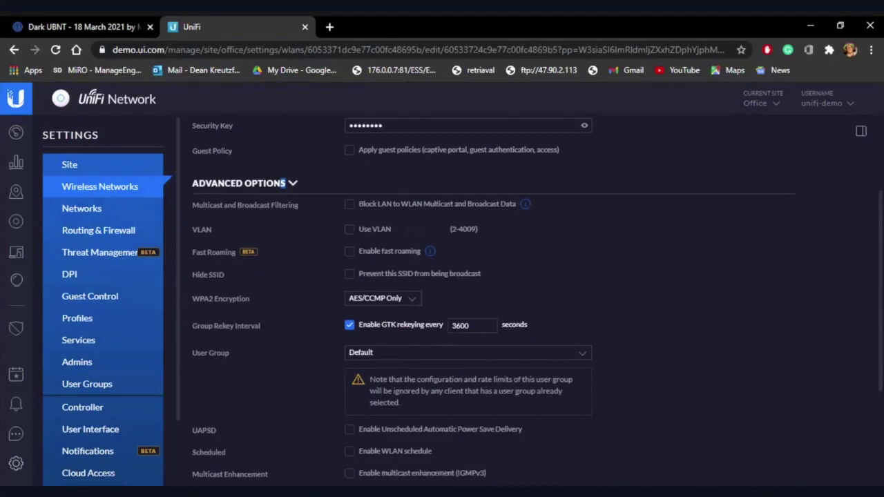
pyautogui.scroll(-3, 267, 447)
pyautogui.click(255, 467)
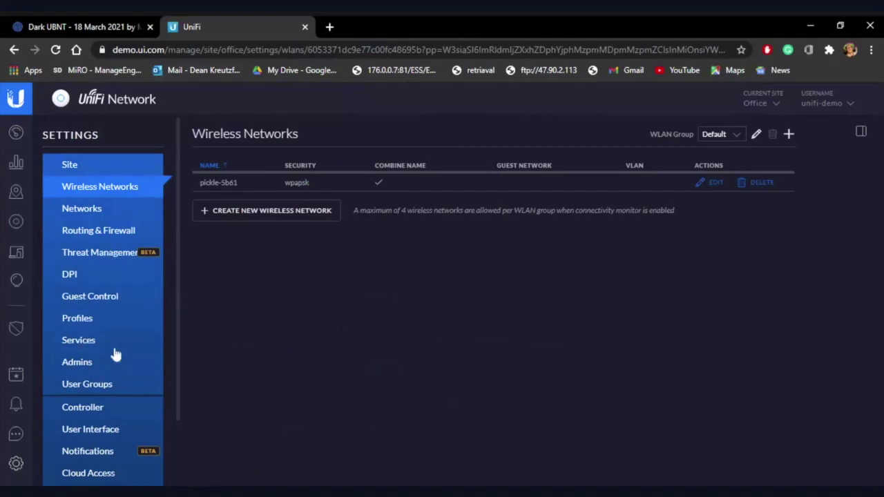
# Step: Enable the Office site's guest portal and review its authentication, portal customization and access control options
pyautogui.click(125, 302)
pyautogui.click(349, 194)
pyautogui.scroll(-6, 548, 249)
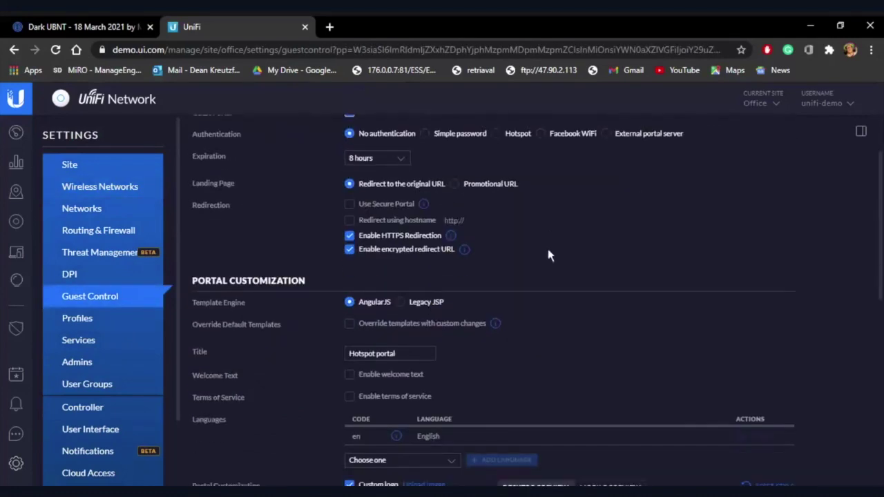
pyautogui.scroll(-1, 608, 269)
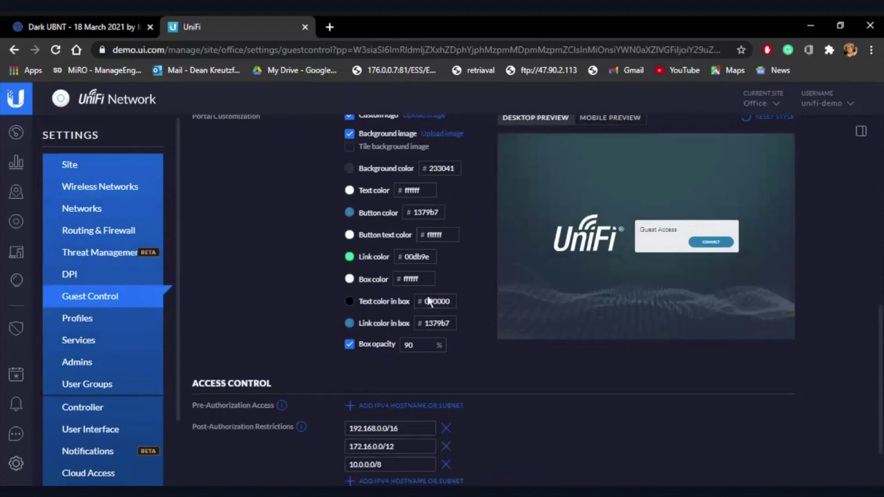
# Step: Switch the guest portal's authentication to Hotspot and review the portal customization preview
pyautogui.scroll(2, 498, 290)
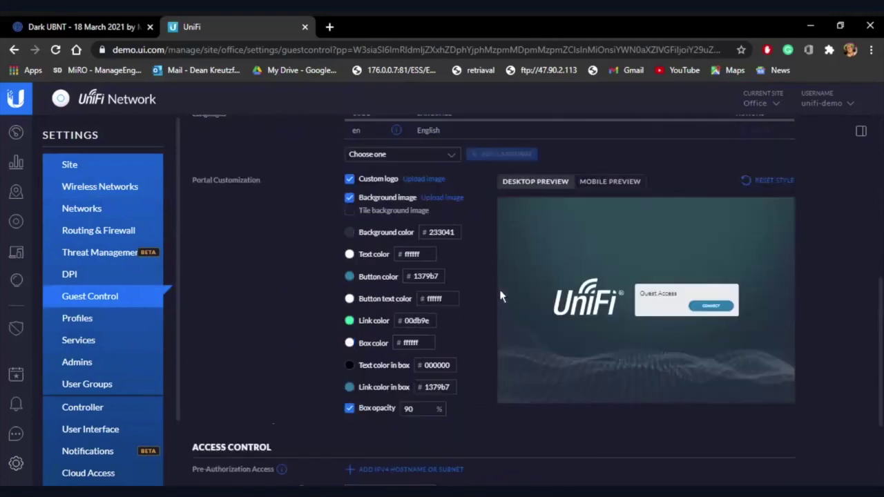
pyautogui.scroll(5, 635, 265)
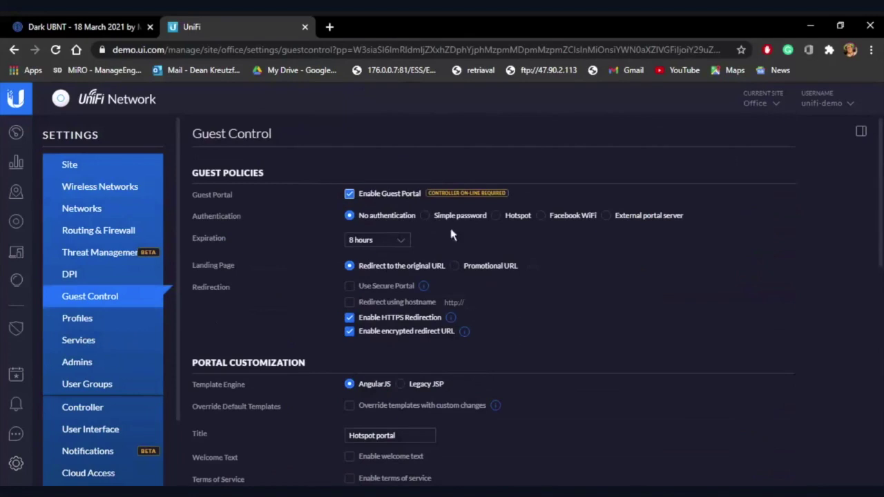
pyautogui.click(500, 222)
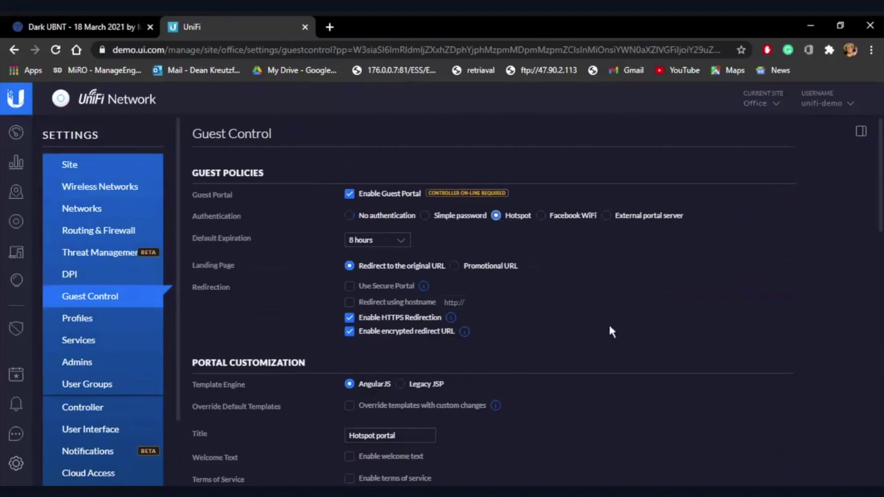
pyautogui.scroll(-6, 609, 332)
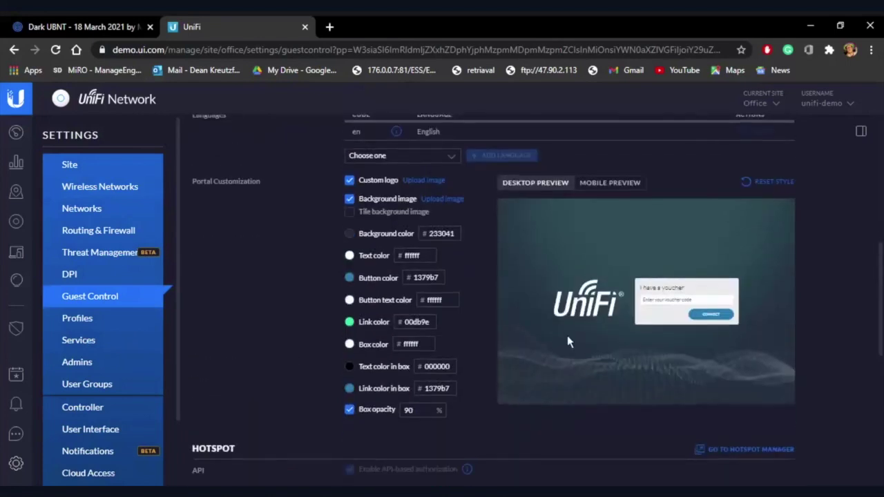
pyautogui.scroll(6, 567, 335)
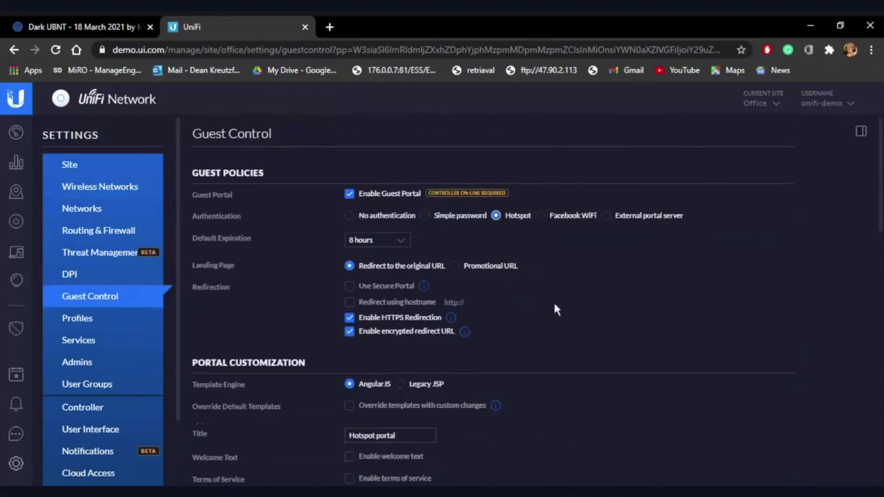
# Step: Switch the guest portal's authentication to Facebook WiFi and review its gateway options
pyautogui.click(557, 220)
pyautogui.scroll(-1, 463, 363)
pyautogui.scroll(-2, 645, 417)
pyautogui.scroll(3, 632, 403)
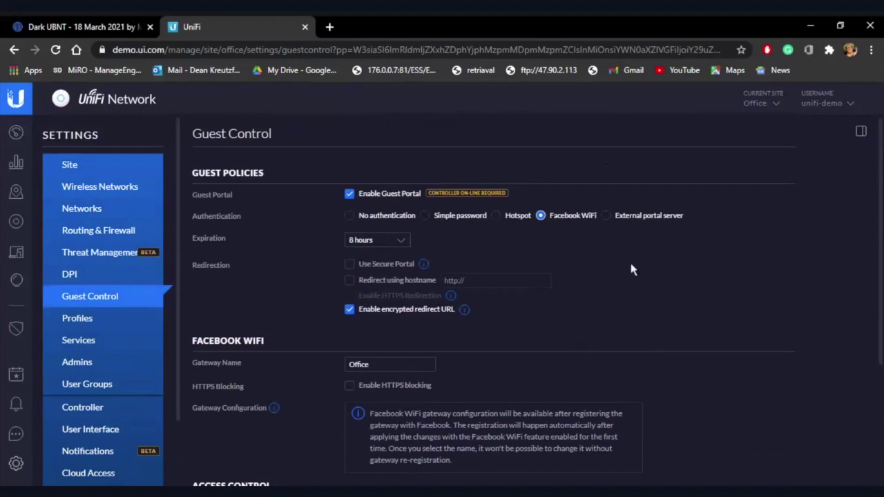
# Step: Switch the guest portal's authentication to External portal server and review its custom portal and post-authorization restriction fields
pyautogui.click(643, 218)
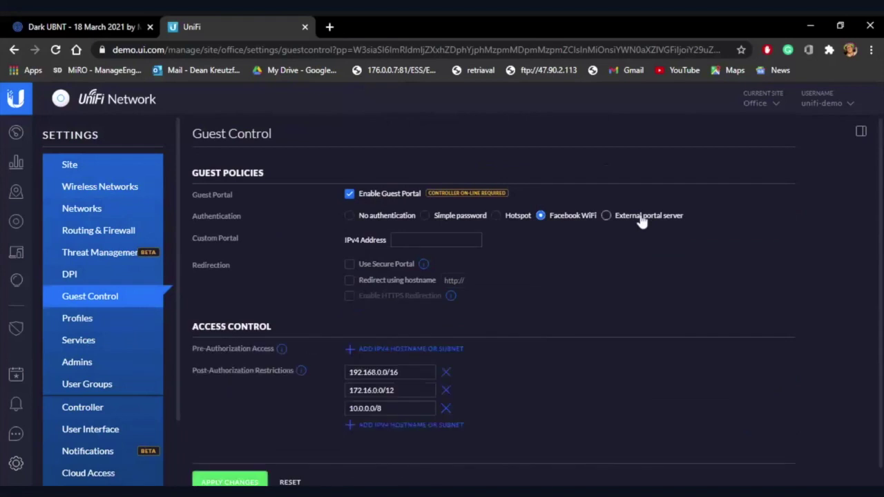
pyautogui.scroll(-1, 688, 340)
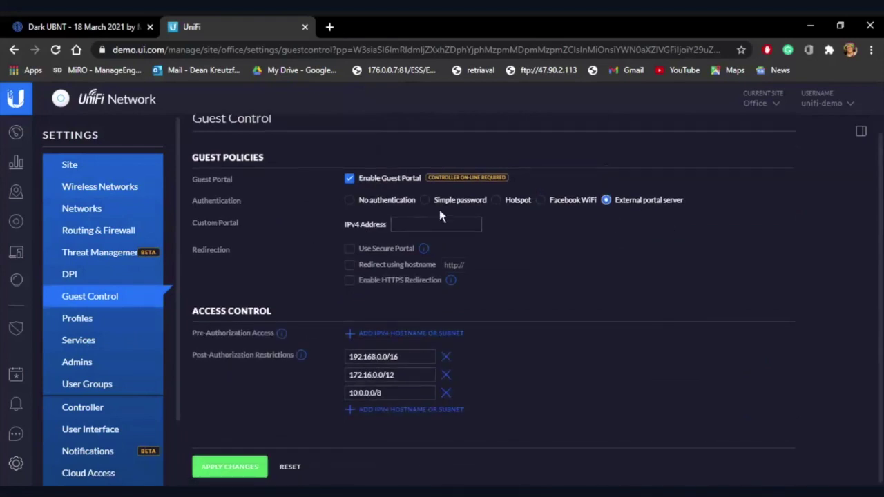
pyautogui.click(367, 355)
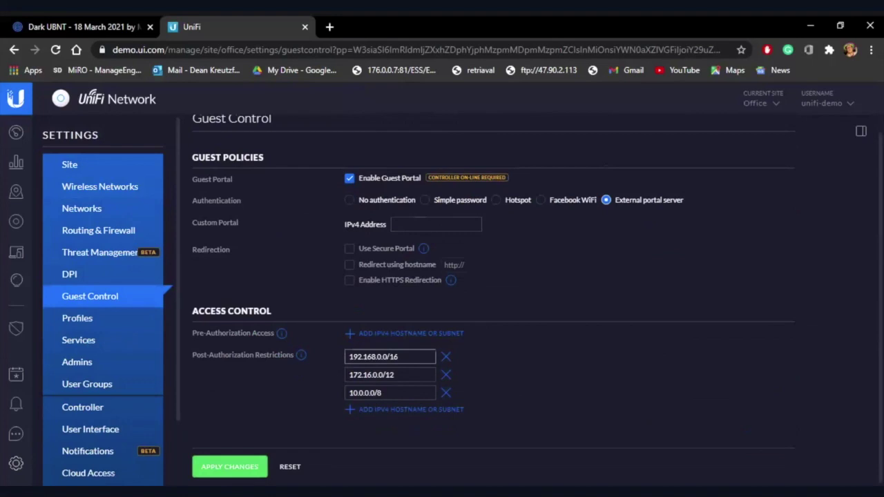
pyautogui.click(421, 454)
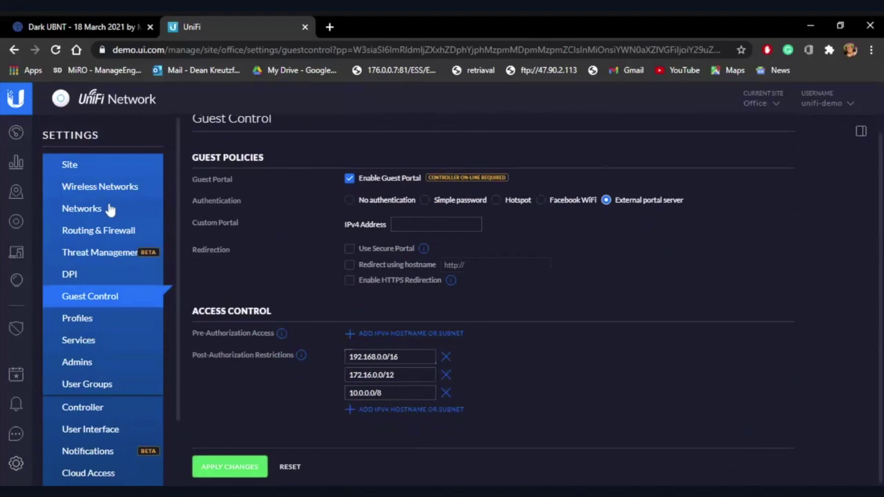
# Step: Examine the Office site's client list, including each client's IP address, experience, connection, access point or port, and activity
pyautogui.click(82, 208)
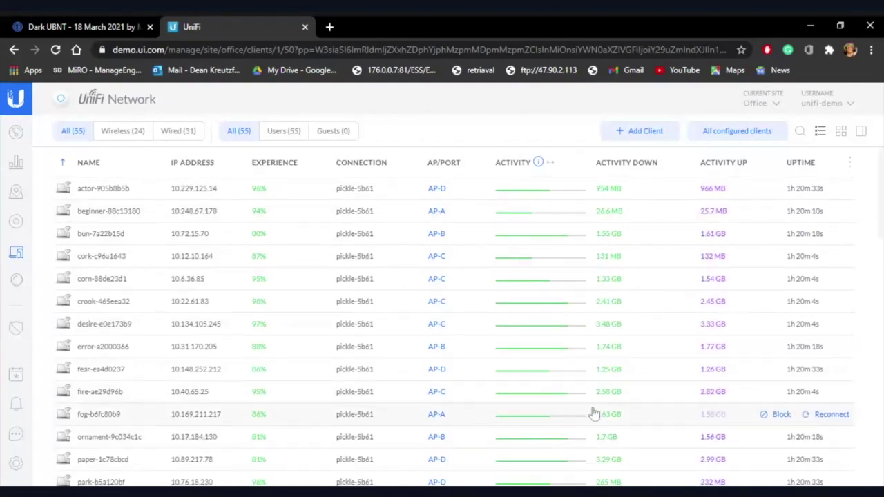
pyautogui.scroll(-3, 592, 410)
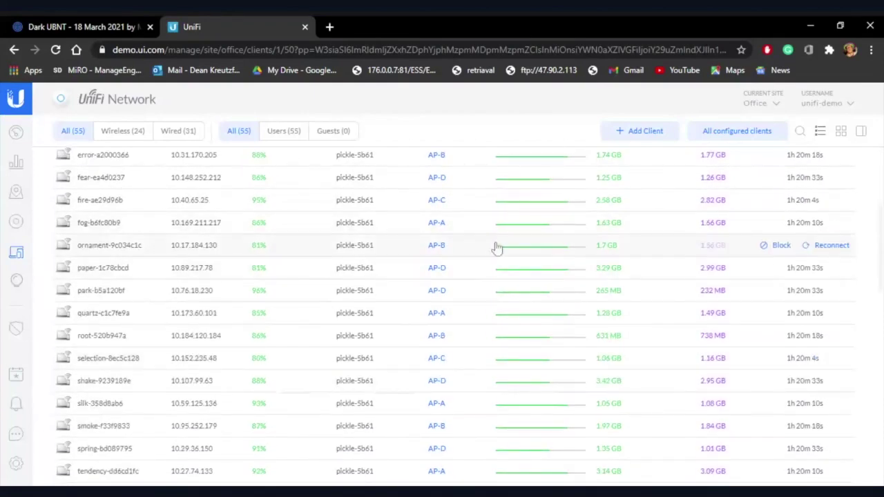
pyautogui.scroll(-4, 439, 276)
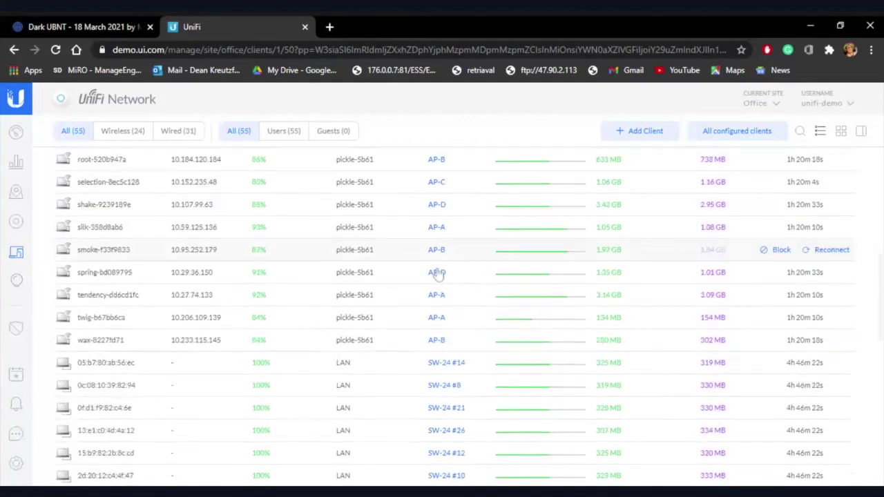
pyautogui.scroll(1, 251, 246)
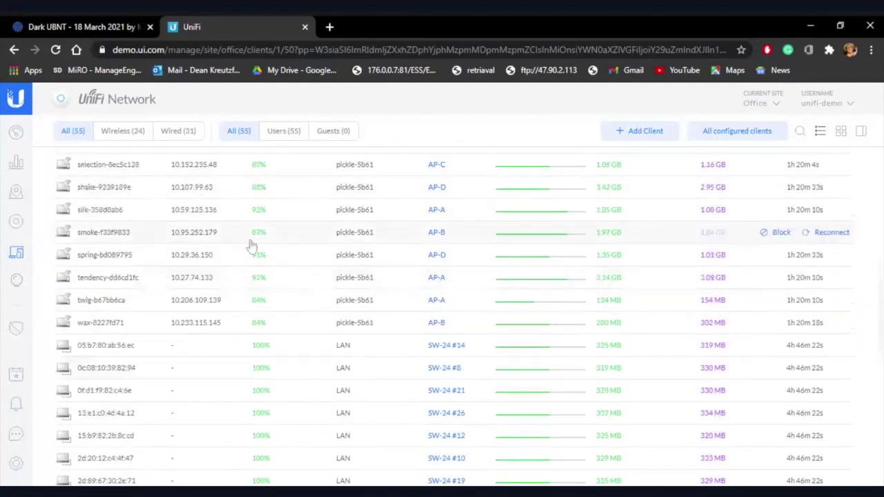
pyautogui.scroll(1, 660, 295)
pyautogui.scroll(8, 663, 287)
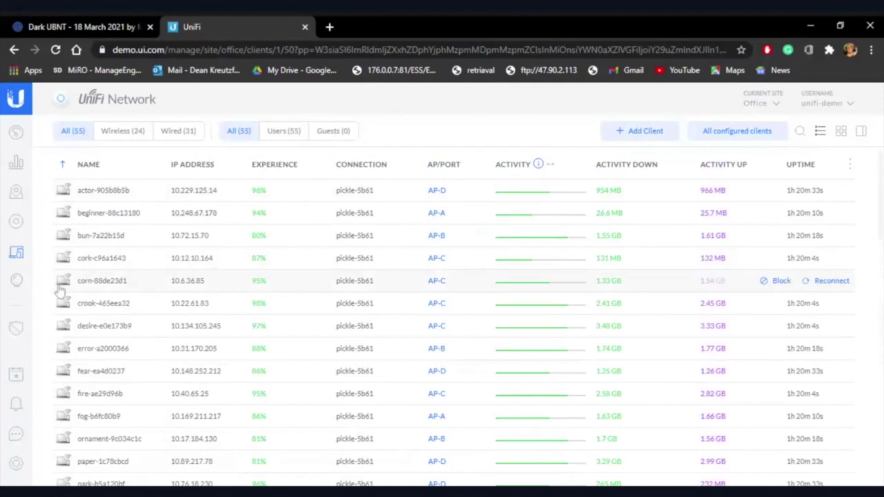
pyautogui.moveTo(268, 215)
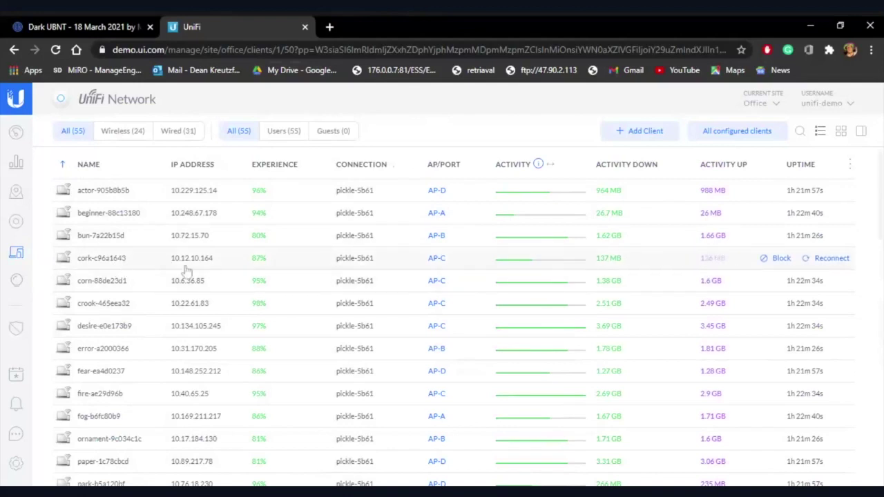
pyautogui.scroll(-3, 252, 270)
pyautogui.scroll(-3, 292, 246)
# Step: Enable the guest portal again in the Office site's Guest Control settings and review its policies and portal customization
pyautogui.click(31, 466)
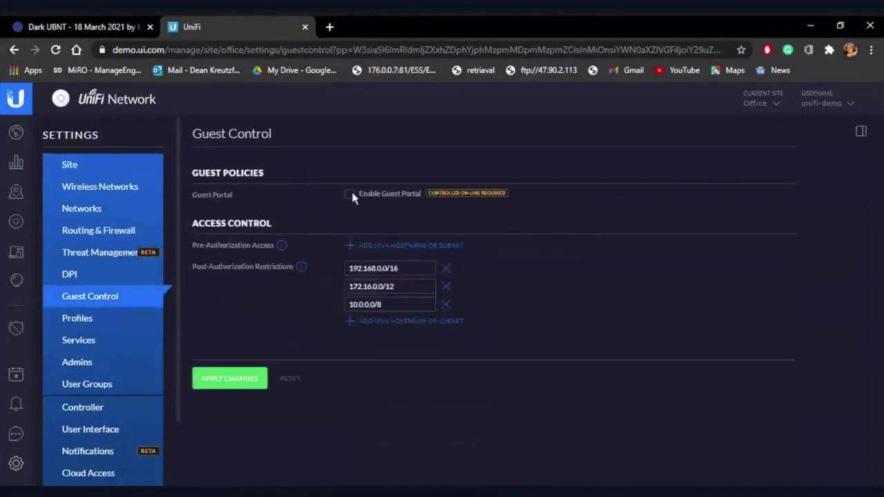
pyautogui.click(351, 195)
pyautogui.scroll(-1, 594, 263)
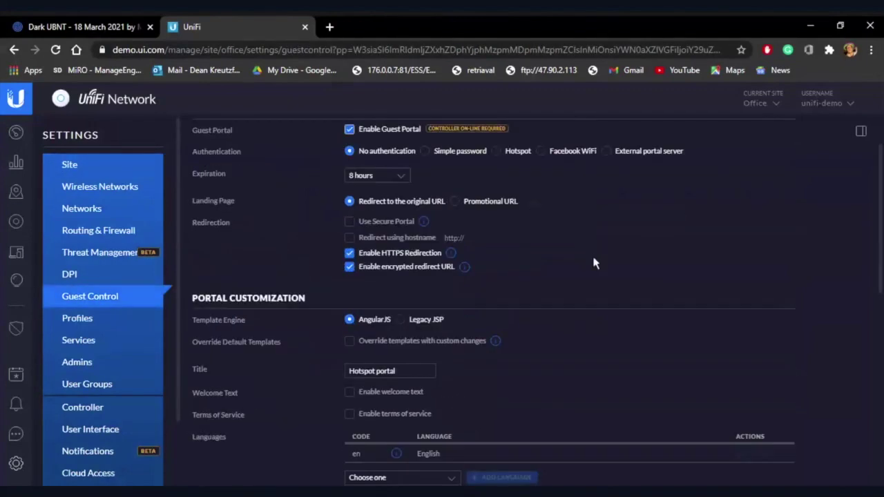
pyautogui.scroll(-1, 594, 263)
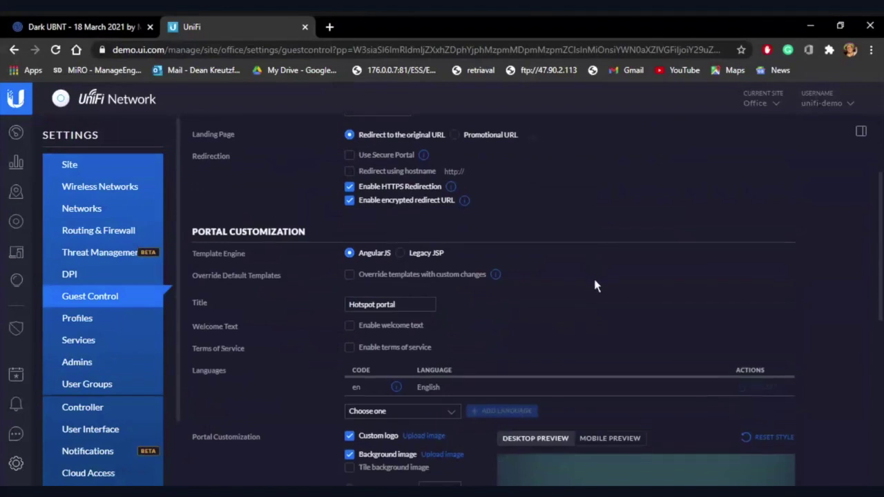
pyautogui.scroll(-4, 595, 286)
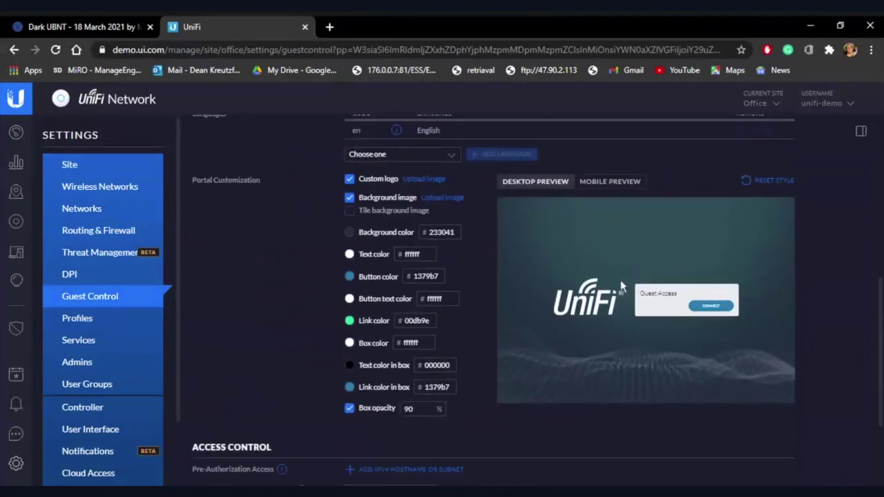
pyautogui.scroll(-2, 621, 282)
pyautogui.scroll(4, 622, 284)
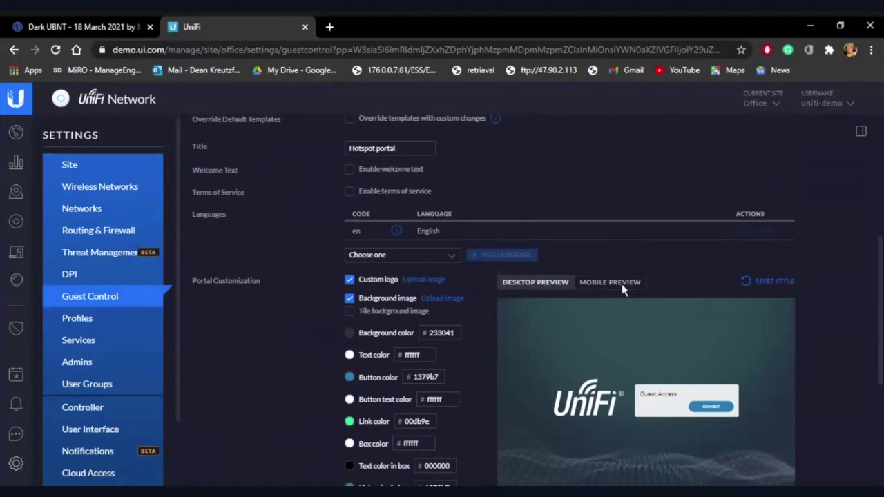
pyautogui.scroll(4, 622, 284)
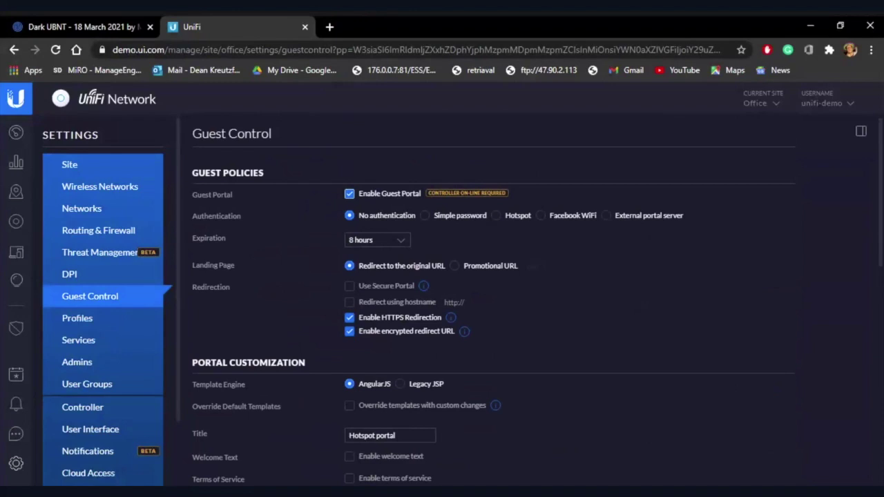
# Step: Set the guest portal's authentication to Hotspot and review its redirection, portal customization and voucher authorization options
pyautogui.click(496, 215)
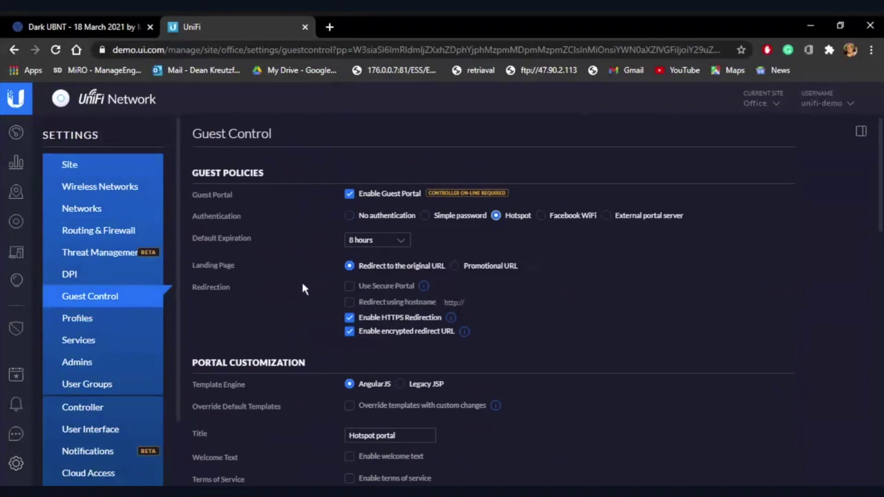
pyautogui.scroll(-1, 504, 291)
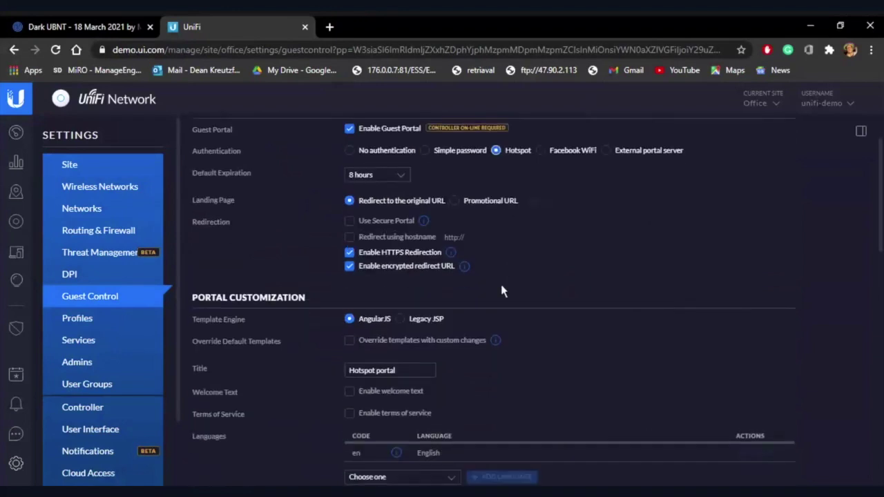
pyautogui.scroll(-1, 503, 290)
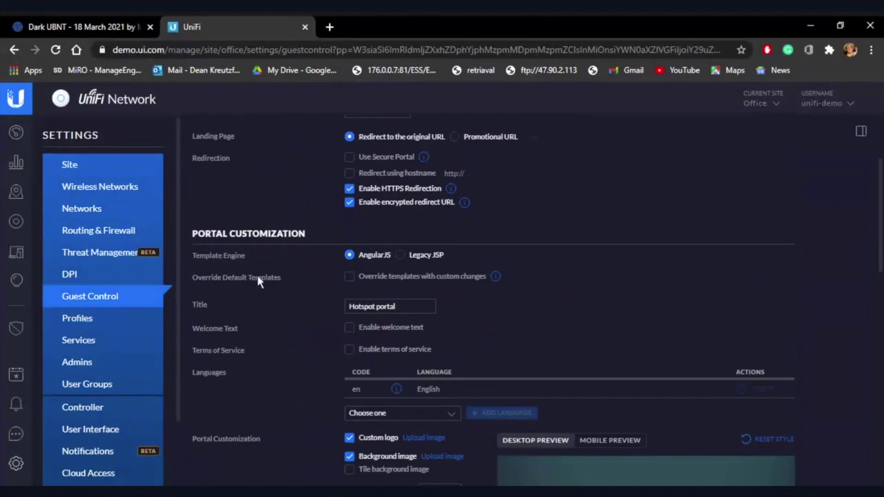
pyautogui.scroll(2, 540, 303)
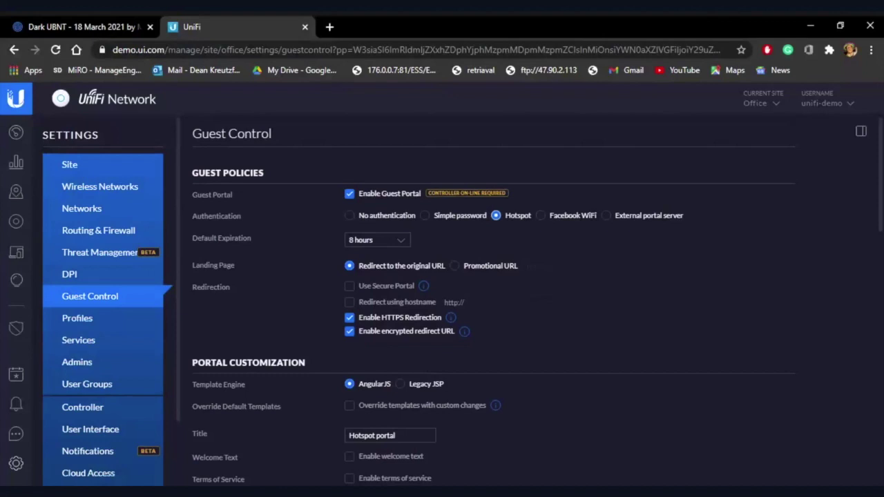
pyautogui.scroll(-3, 440, 267)
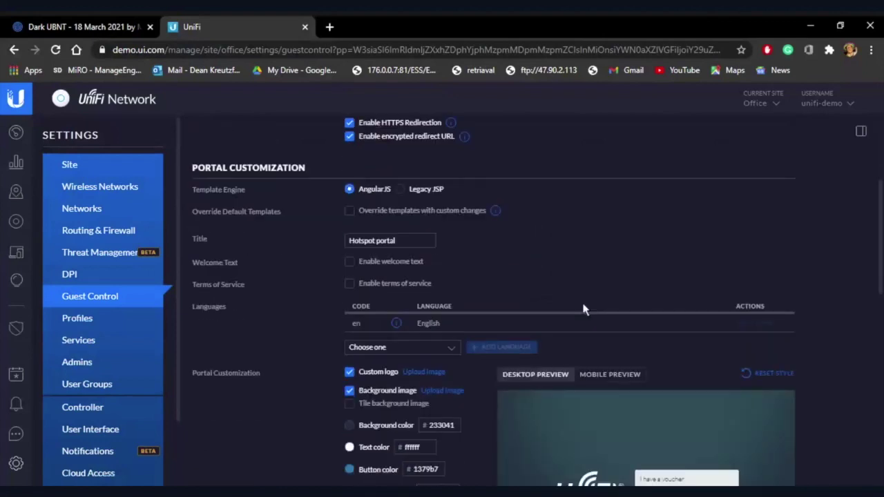
pyautogui.scroll(-3, 471, 334)
pyautogui.scroll(-2, 471, 334)
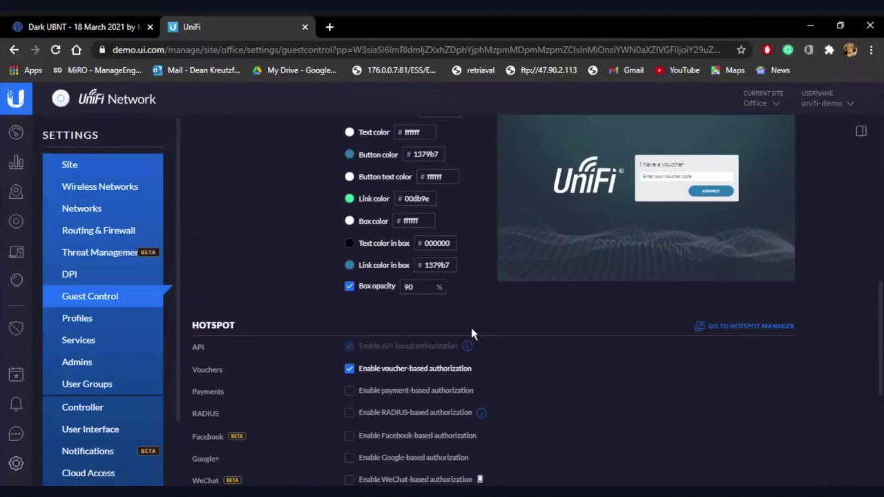
pyautogui.scroll(3, 503, 322)
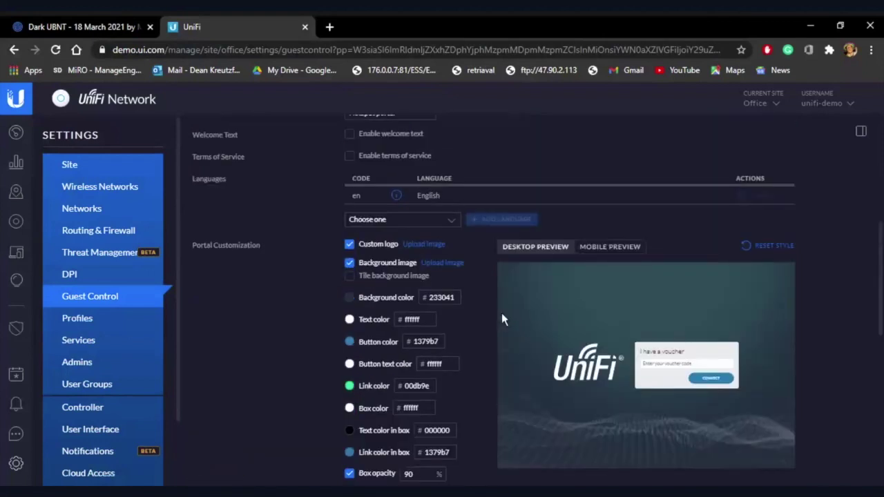
pyautogui.scroll(3, 499, 308)
pyautogui.scroll(2, 500, 273)
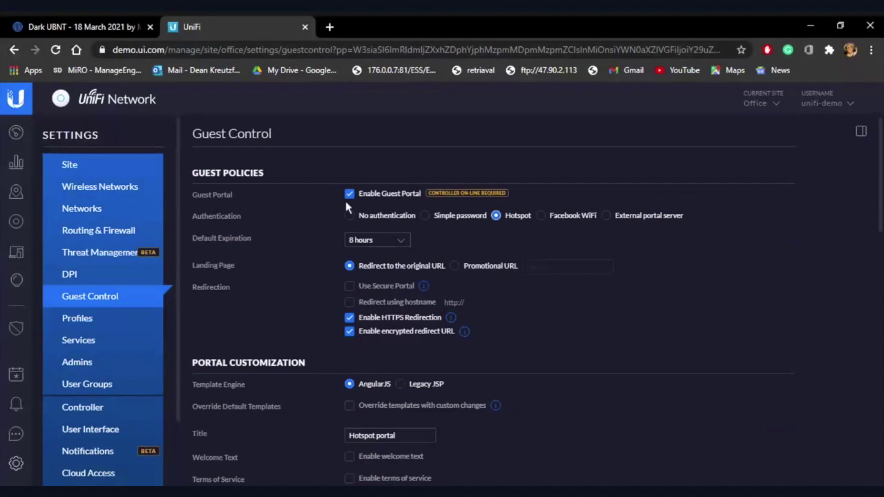
# Step: Show the guest portal's Simple password authentication option and return to Hotspot authentication
pyautogui.click(439, 220)
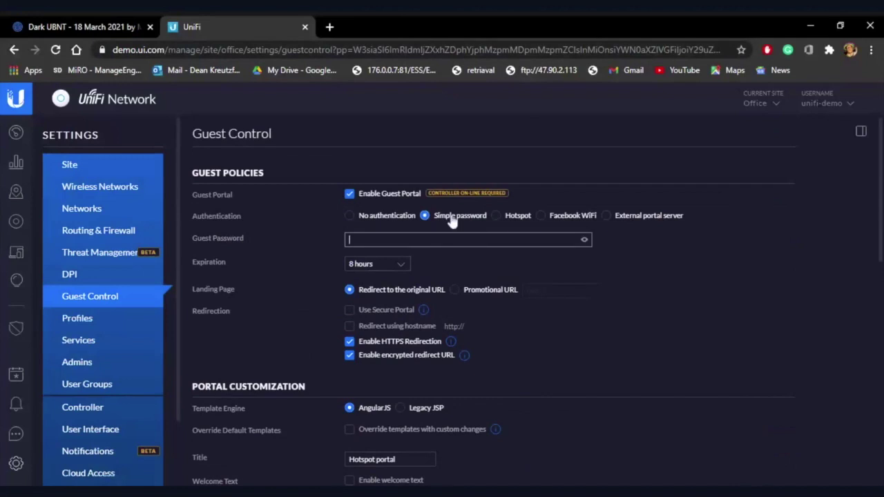
pyautogui.click(496, 216)
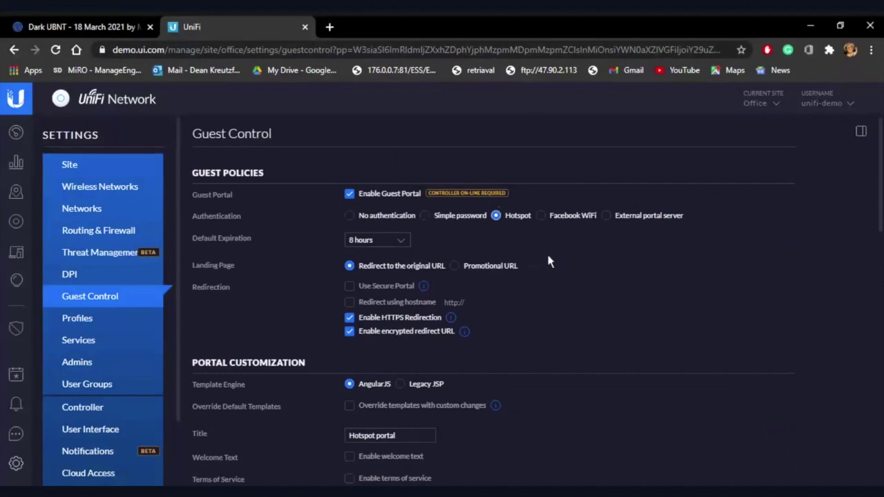
# Step: Enable payment-based authorization for the hotspot alongside voucher-based authorization
pyautogui.scroll(-5, 548, 256)
pyautogui.scroll(-2, 686, 265)
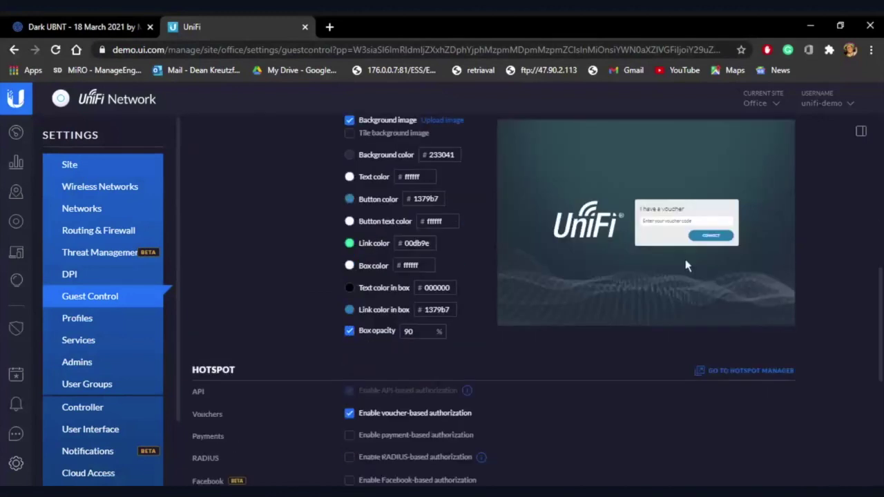
pyautogui.scroll(-3, 685, 259)
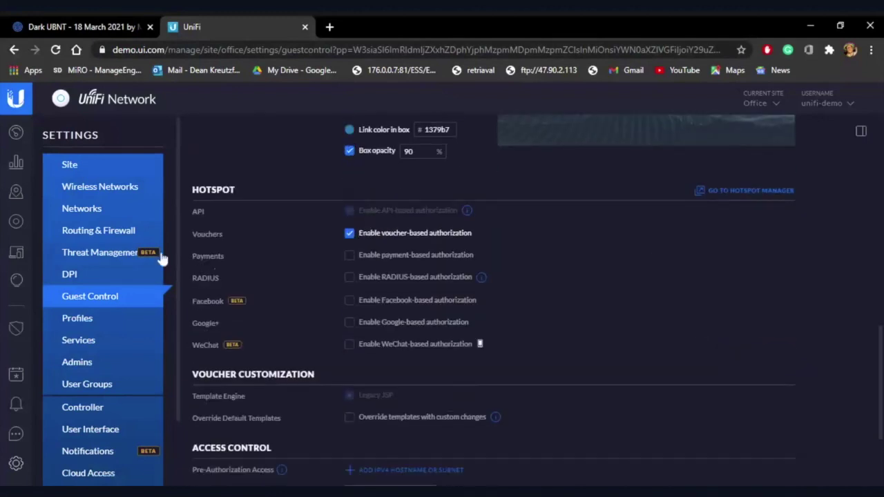
pyautogui.click(350, 255)
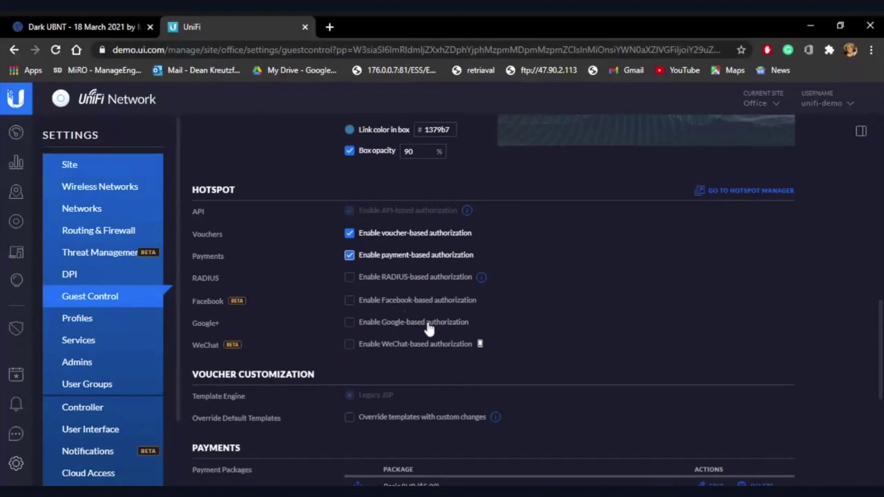
# Step: Review the hotspot's payment settings, highlighting the Basic 8HR and Premium Daypass packages, and examine the payment gateway and access control options
pyautogui.scroll(-2, 455, 351)
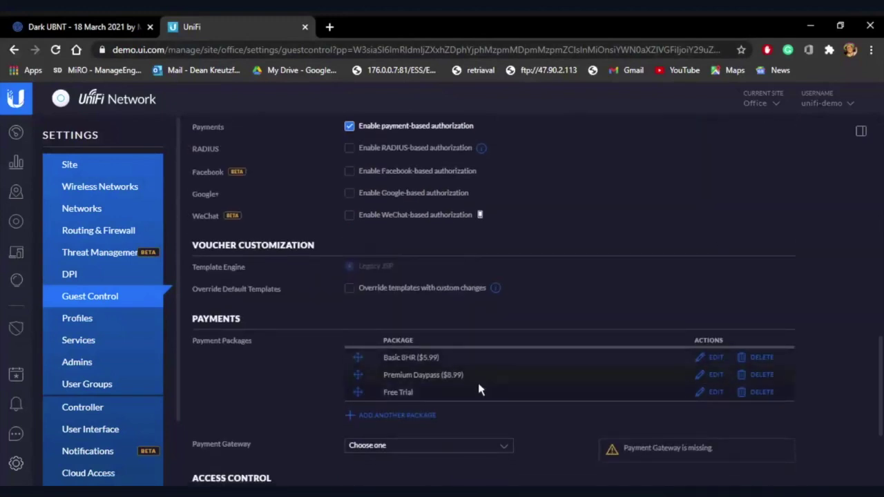
pyautogui.scroll(-2, 457, 401)
pyautogui.moveTo(387, 228); pyautogui.dragTo(487, 235)
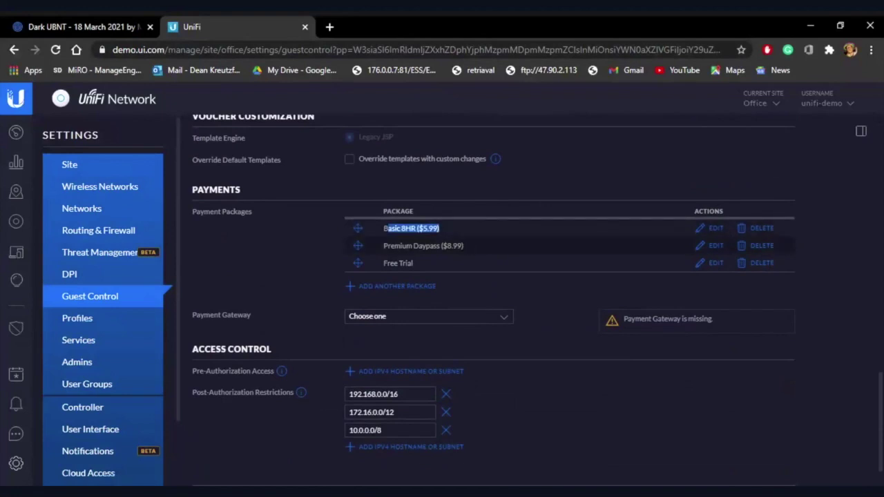
pyautogui.moveTo(383, 245); pyautogui.dragTo(481, 252)
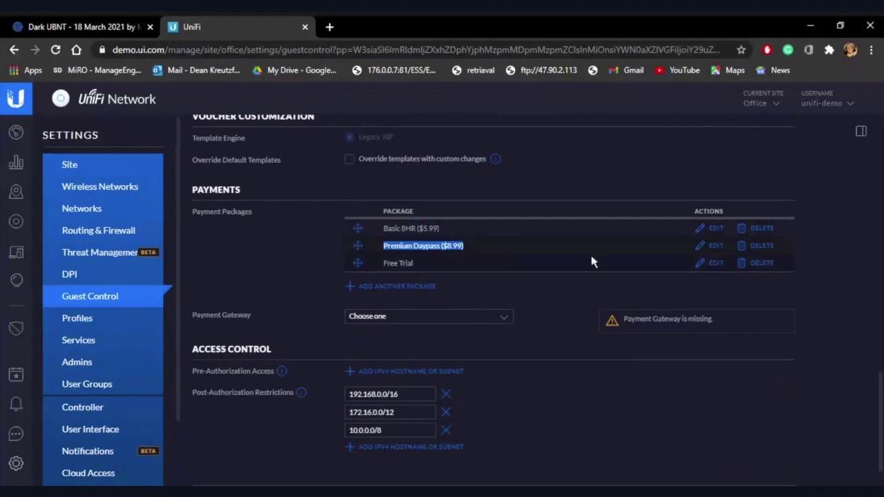
pyautogui.scroll(-1, 511, 263)
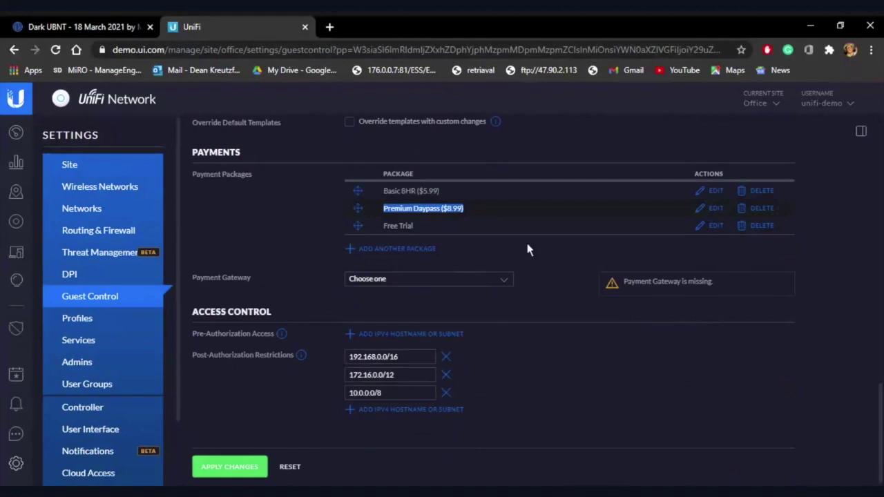
# Step: Go back over the hotspot authorization methods, guest policies and portal customization settings in Guest Control
pyautogui.scroll(4, 598, 359)
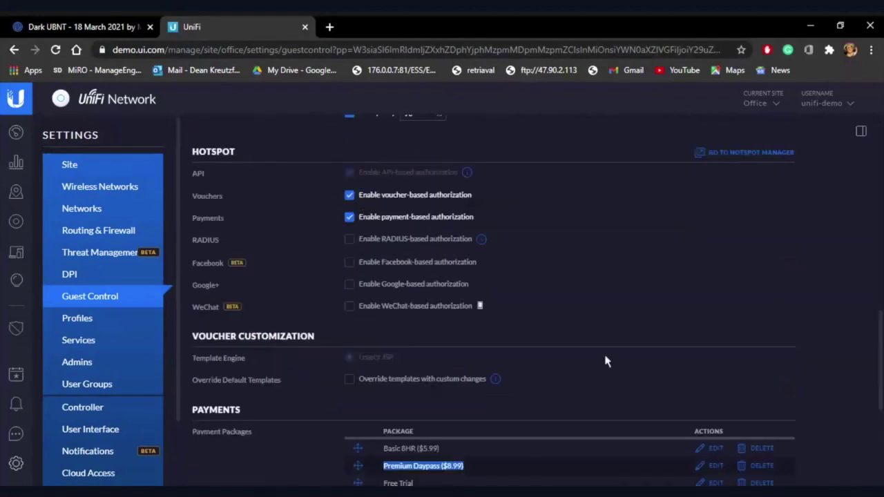
pyautogui.scroll(10, 606, 360)
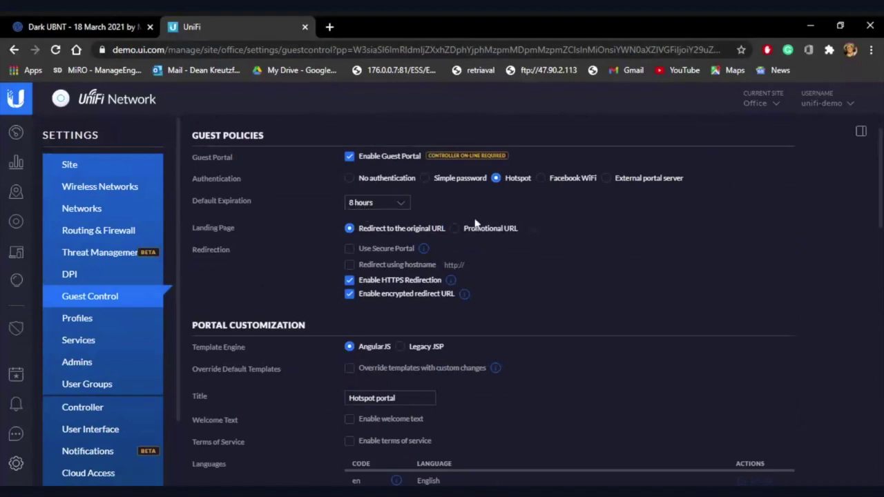
pyautogui.scroll(-1, 475, 224)
pyautogui.scroll(-2, 475, 223)
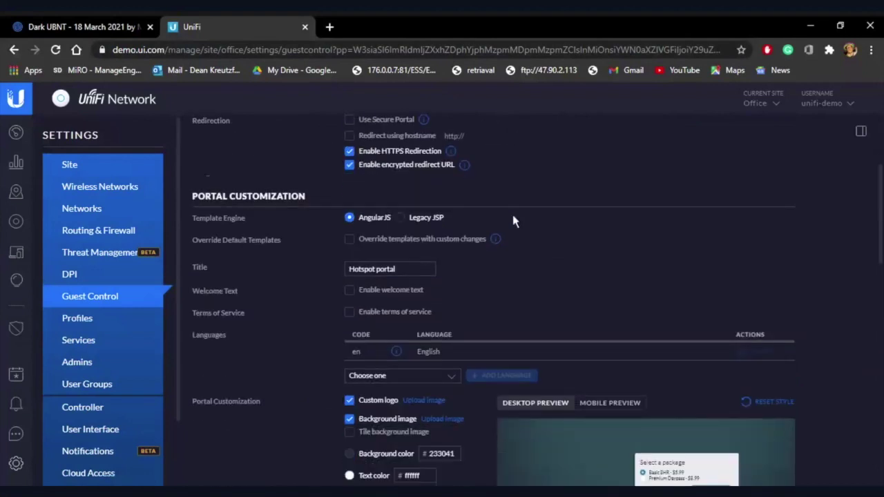
pyautogui.scroll(4, 649, 268)
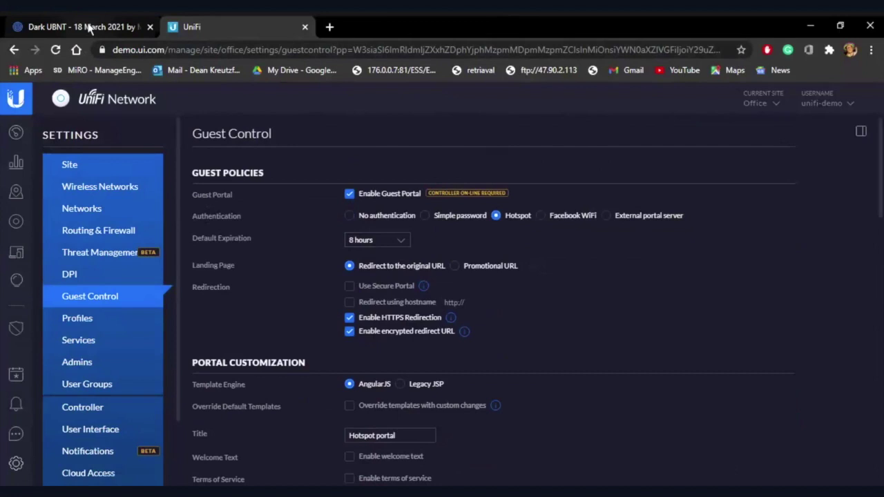
# Step: Switch to the Prezi presentation on managing UniFi access points and show it in full screen
pyautogui.click(88, 27)
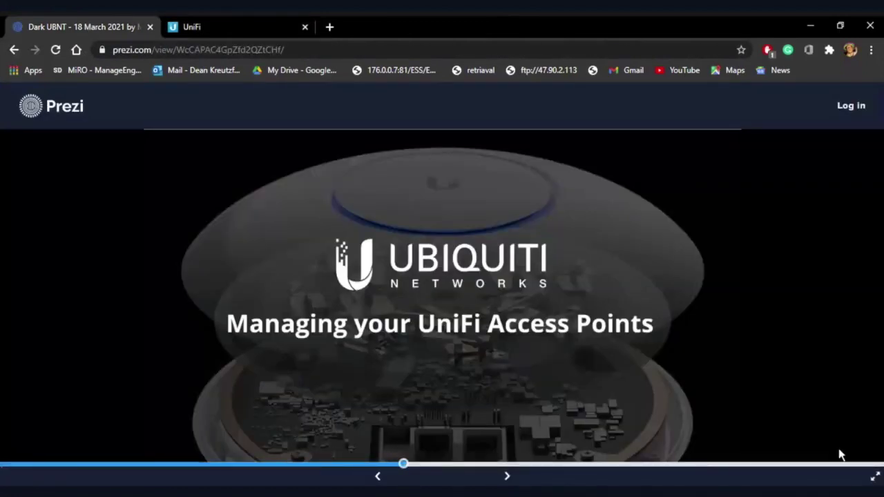
pyautogui.click(875, 477)
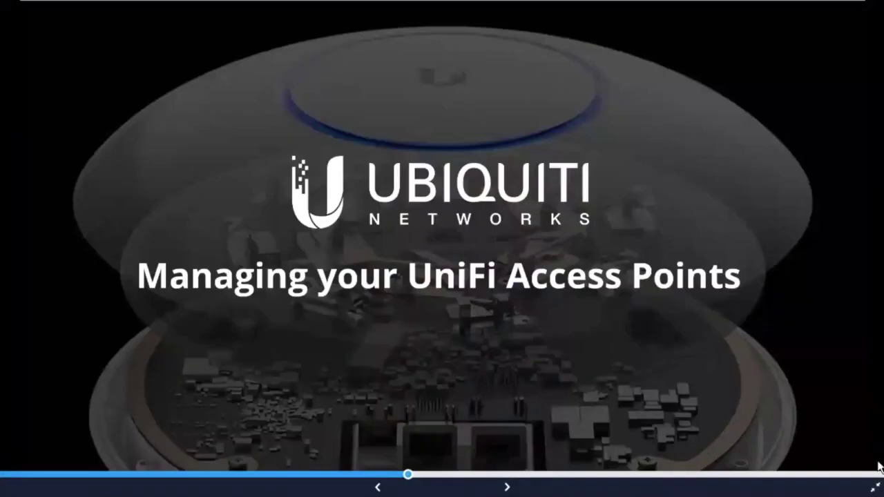